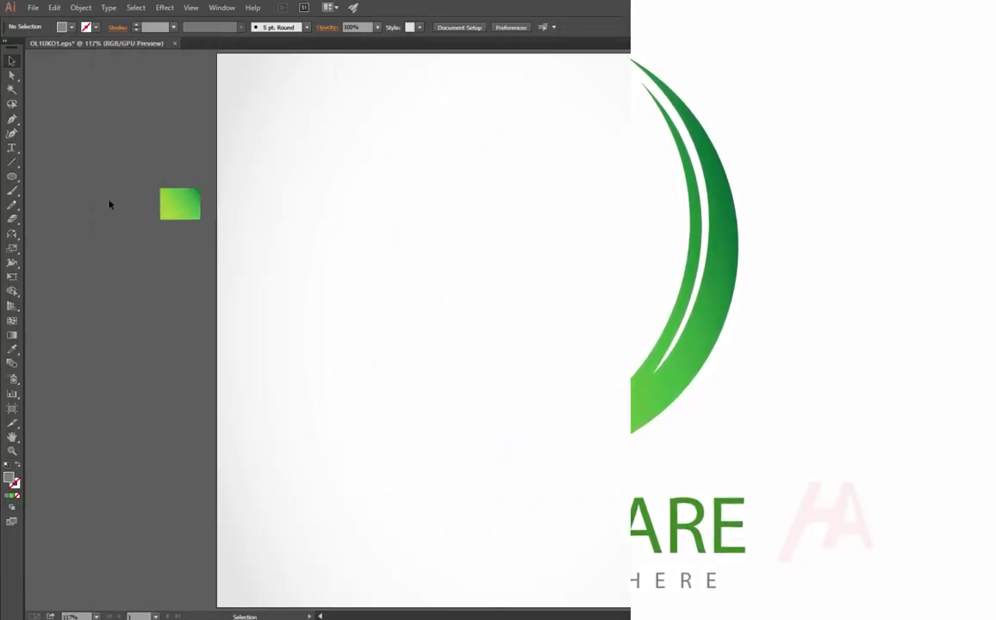
Draw a grey circle near the artboard centre and paste a copy in front of it.
drag(504, 332, 669, 436)
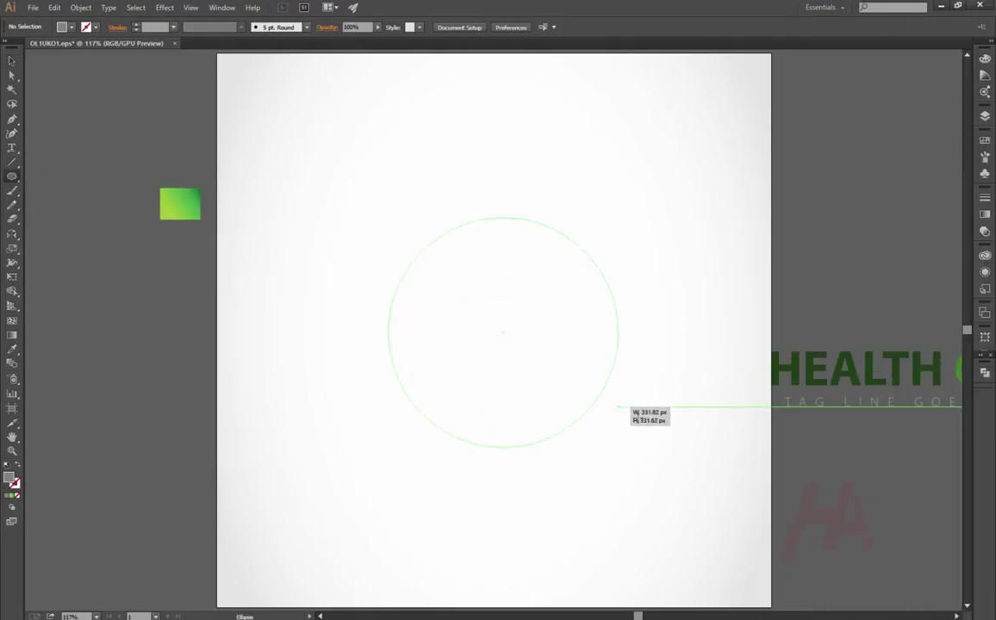
click(11, 60)
click(56, 11)
click(71, 66)
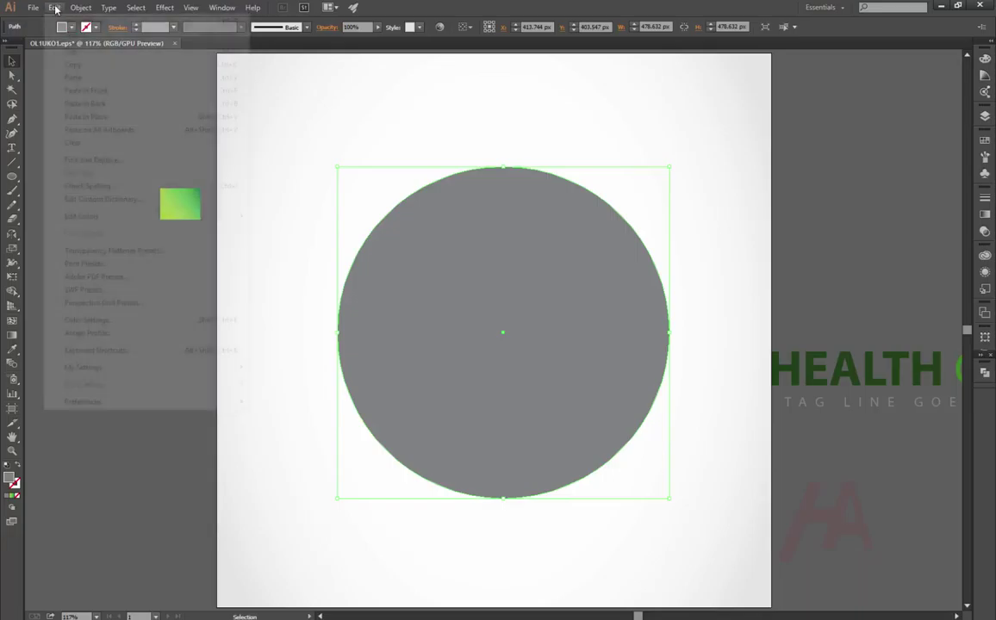
click(54, 6)
click(77, 90)
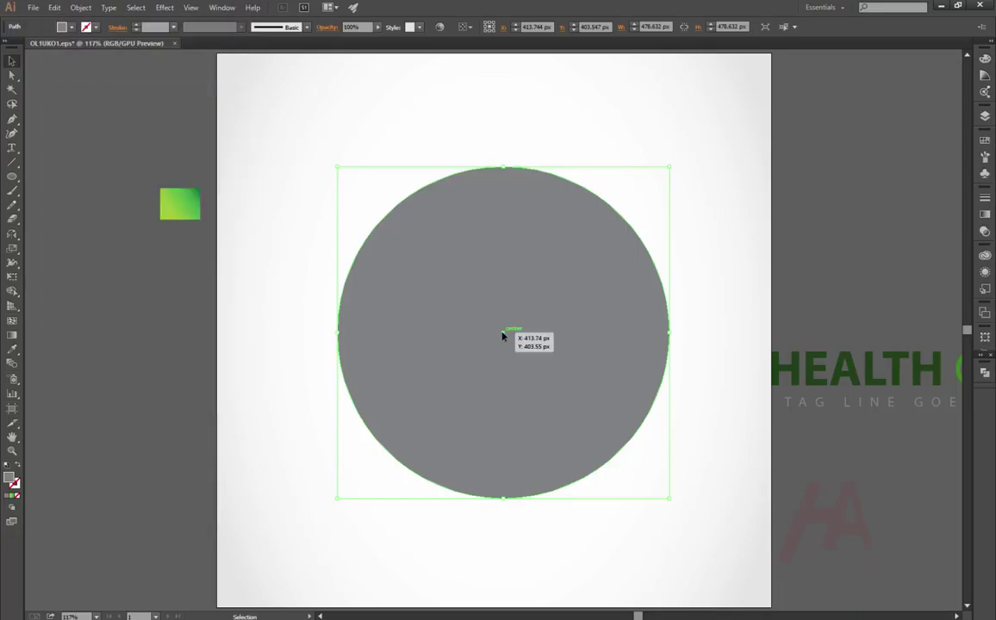
Shift the copy about 40 px left, stretch it taller, and select both circles.
key(ctrl+shift+a)
drag(504, 338, 475, 339)
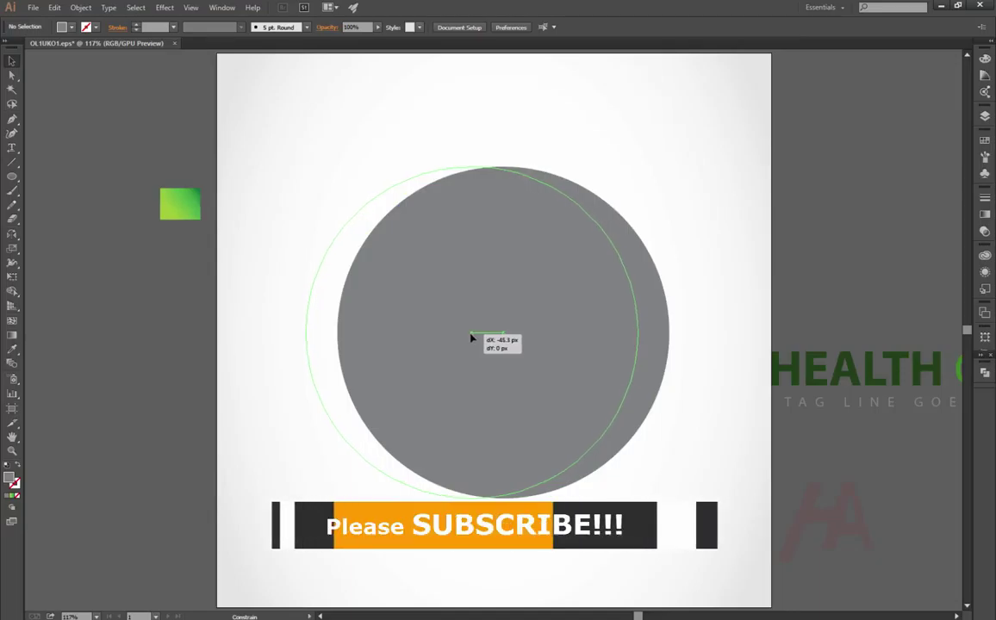
drag(475, 339, 471, 338)
drag(470, 498, 470, 494)
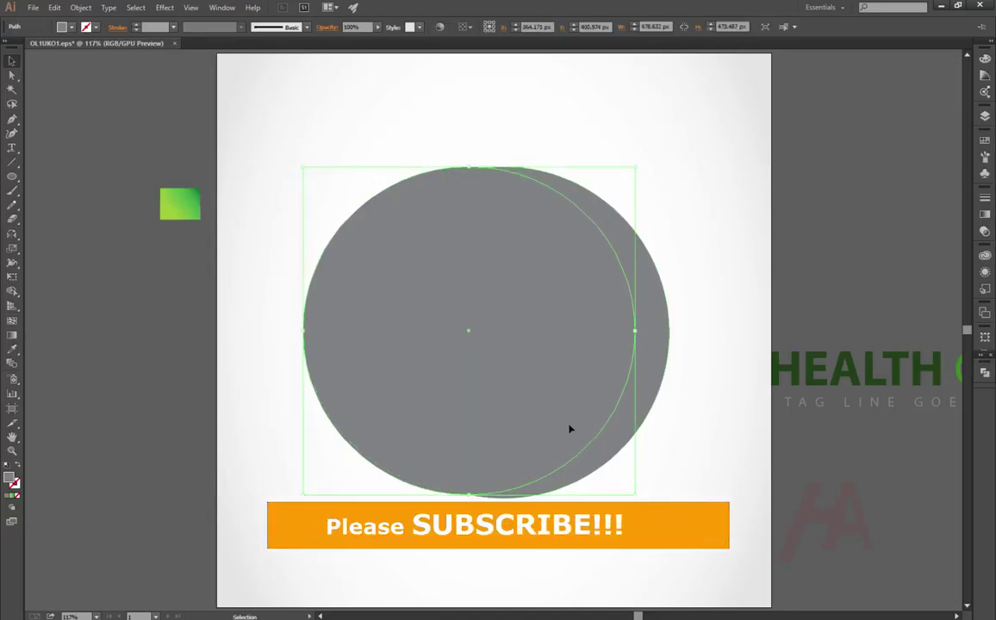
key(Right)
key(Right)
key(Right)
key(Right)
key(Right)
key(Right)
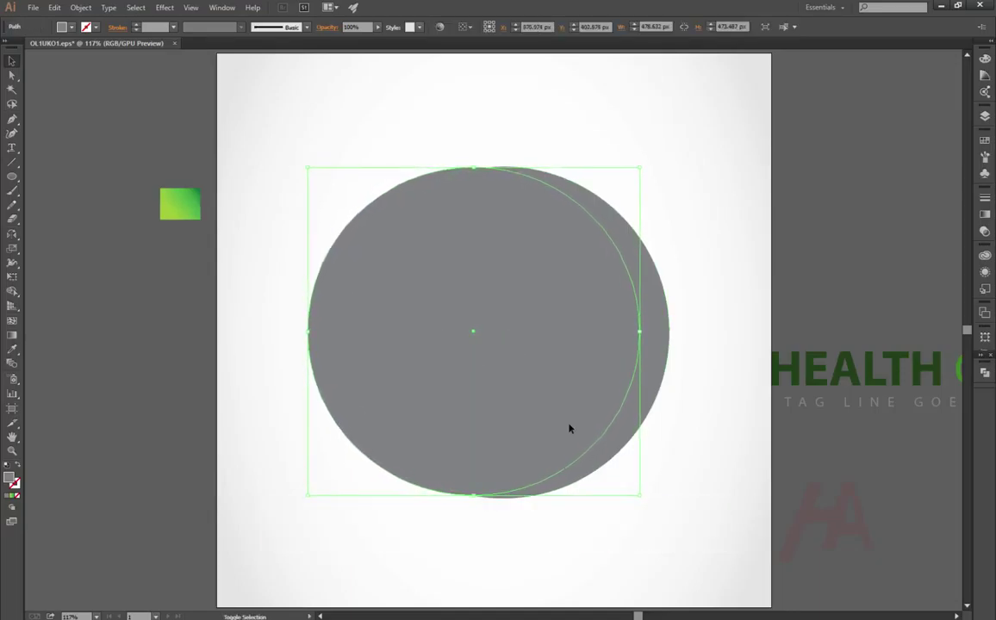
key(Right)
key(Right)
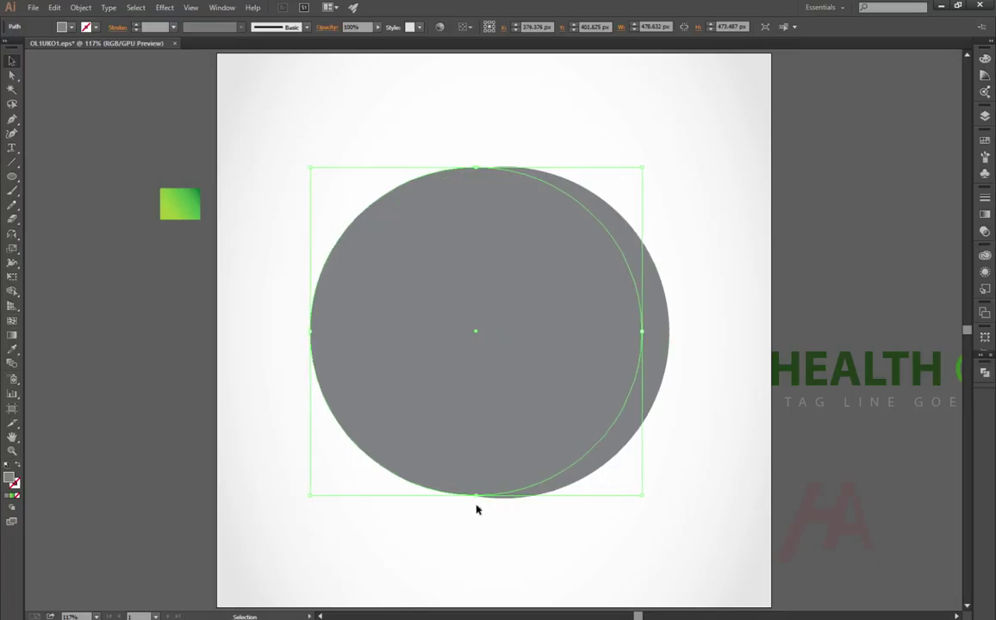
drag(473, 495, 472, 501)
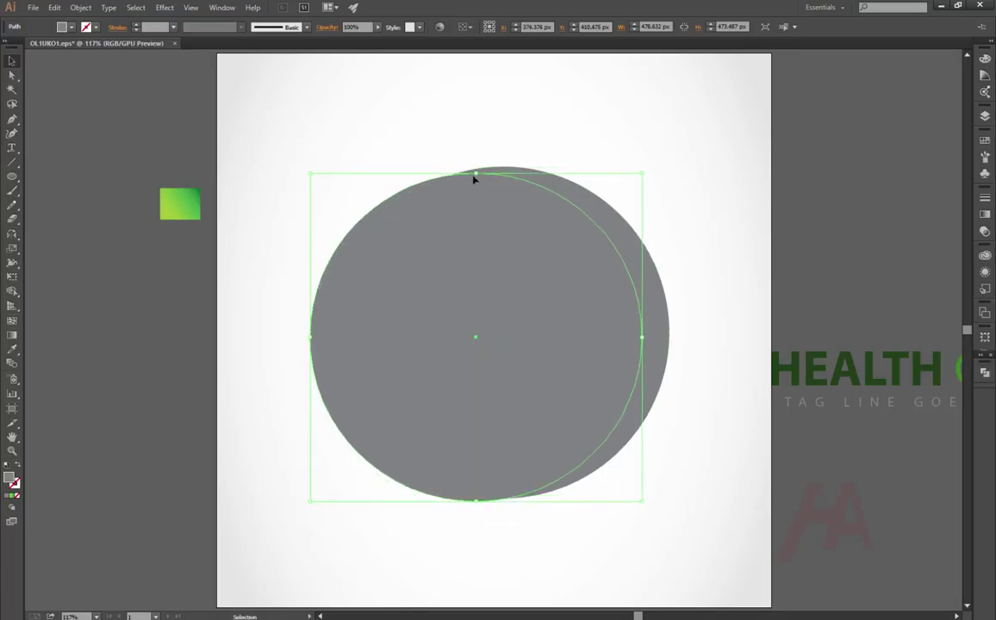
drag(473, 175, 476, 161)
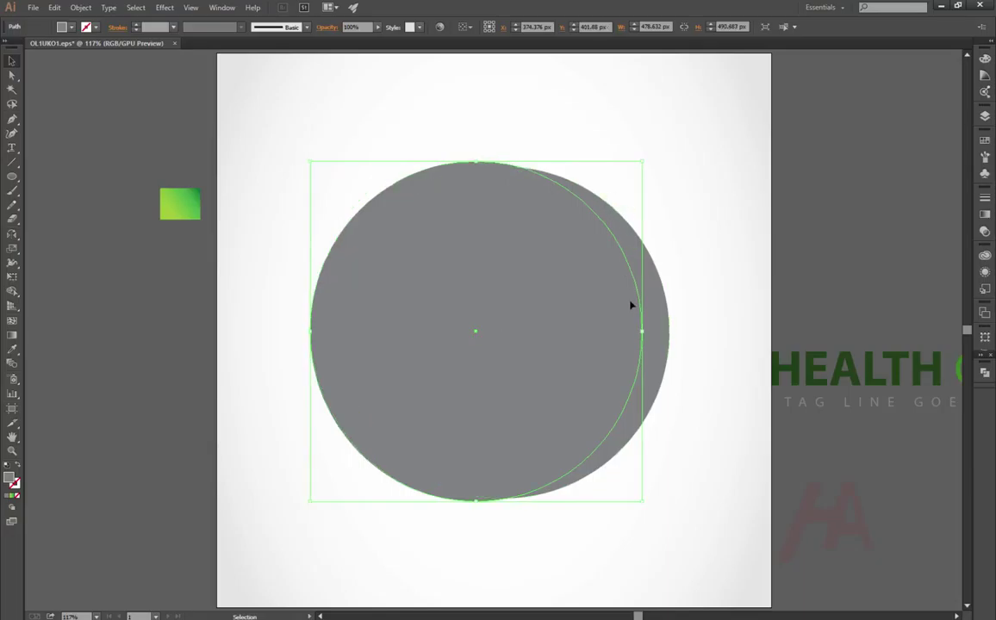
drag(640, 331, 629, 331)
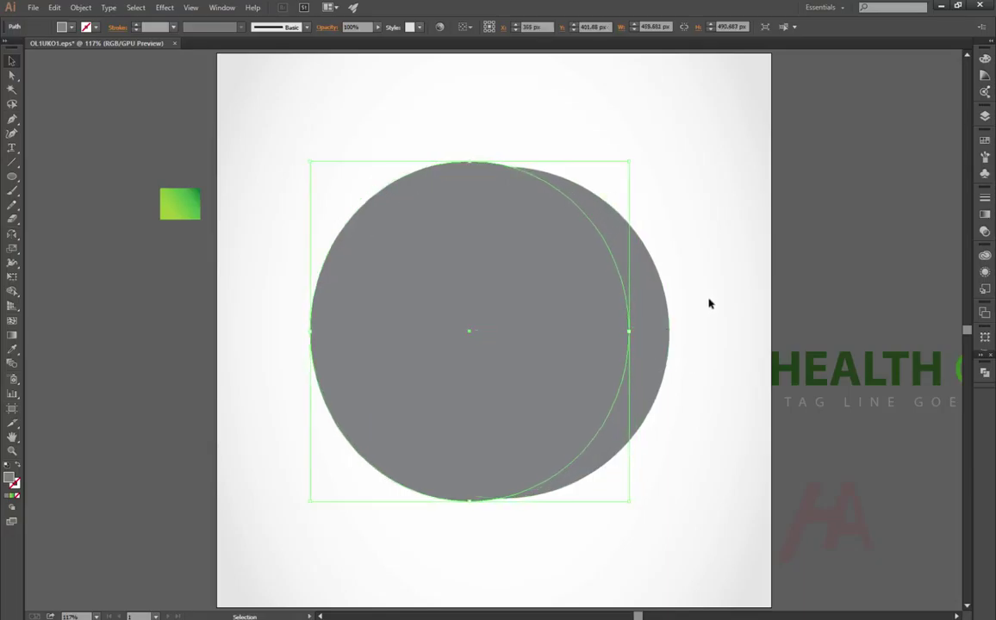
click(681, 271)
key(ctrl+a)
Subtract the front circle with Pathfinder Minus Front, leaving a grey crescent.
click(984, 374)
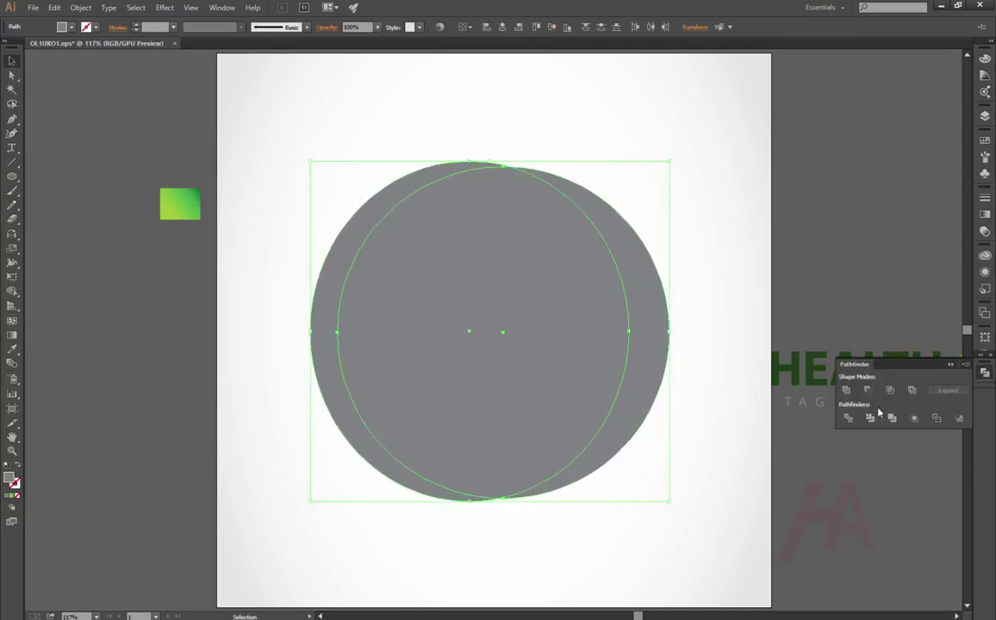
click(867, 390)
click(985, 376)
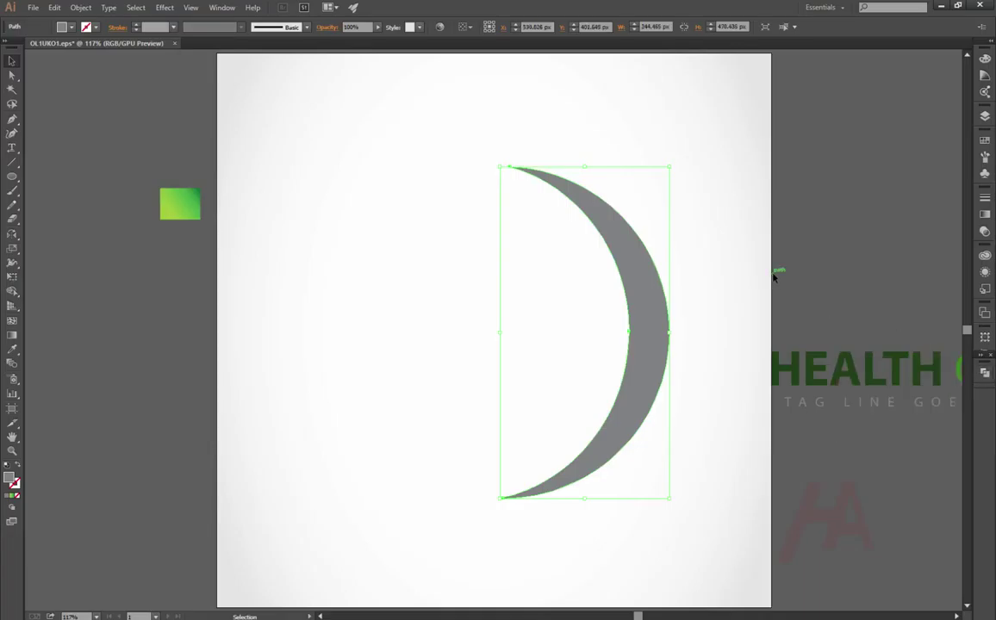
click(778, 273)
click(663, 311)
click(14, 77)
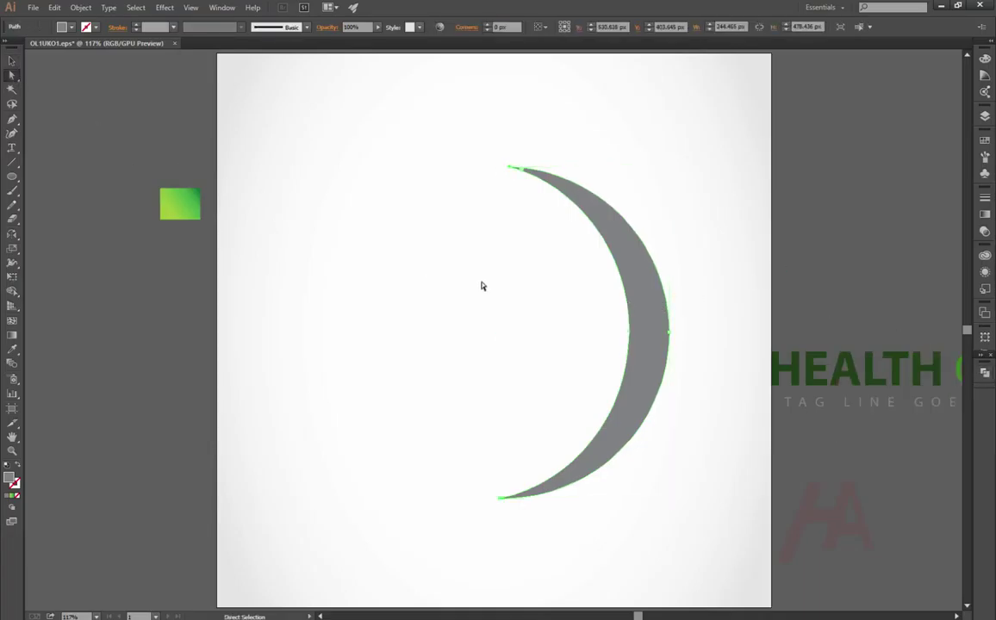
click(629, 333)
Paste a copy over the crescent as a white outline with no fill, nudged right.
click(11, 60)
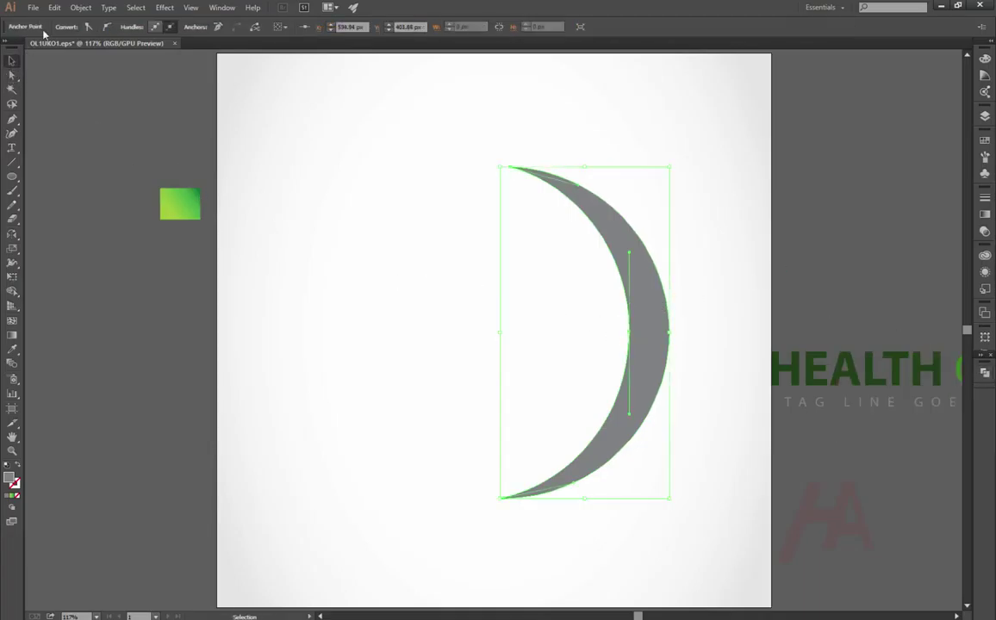
click(55, 7)
click(73, 65)
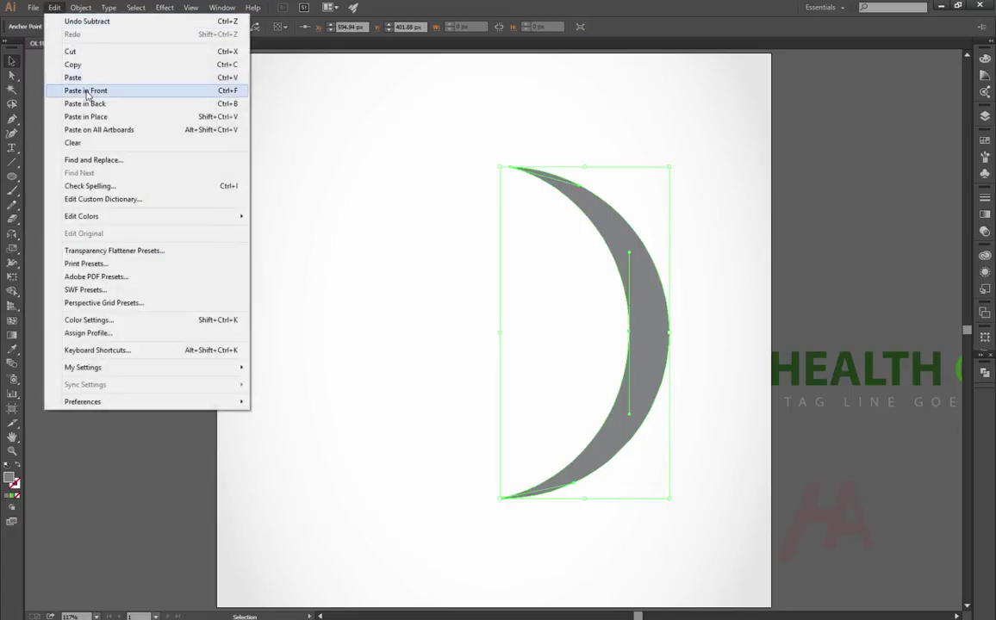
click(95, 91)
click(72, 28)
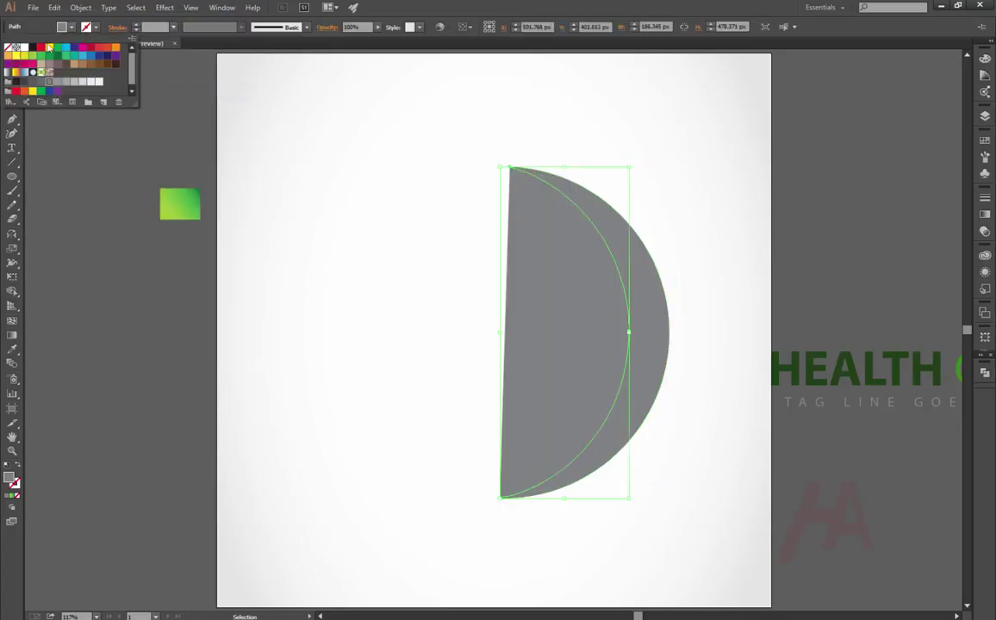
click(21, 41)
click(72, 29)
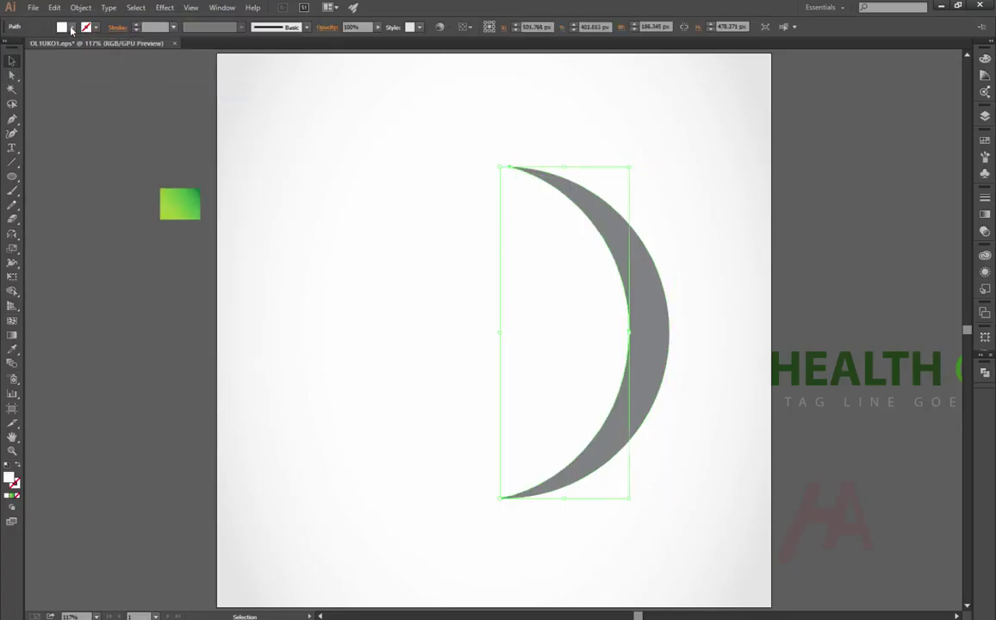
click(17, 467)
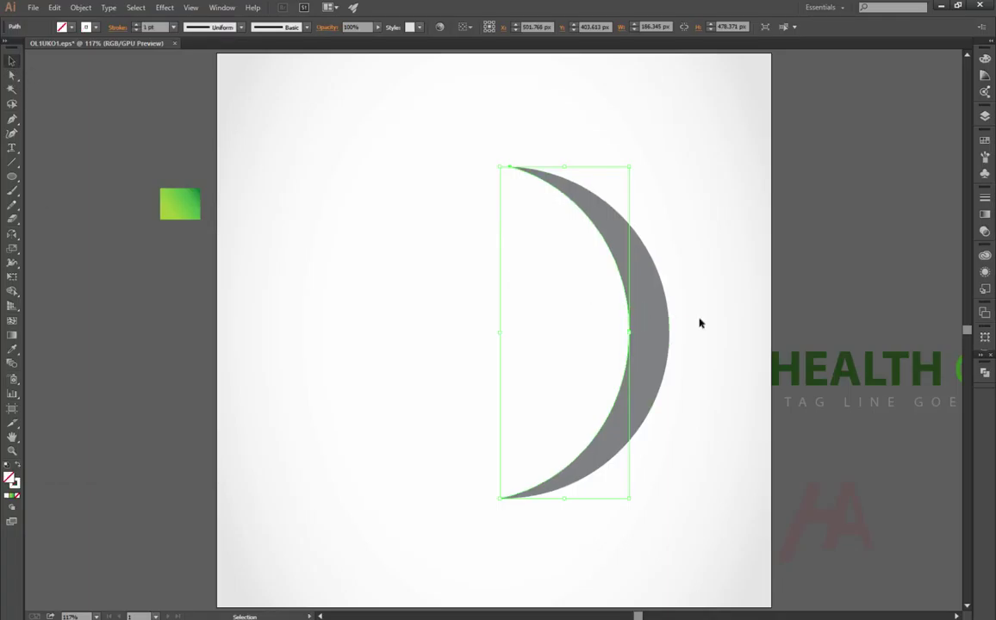
key(Right)
key(Right)
key(Right)
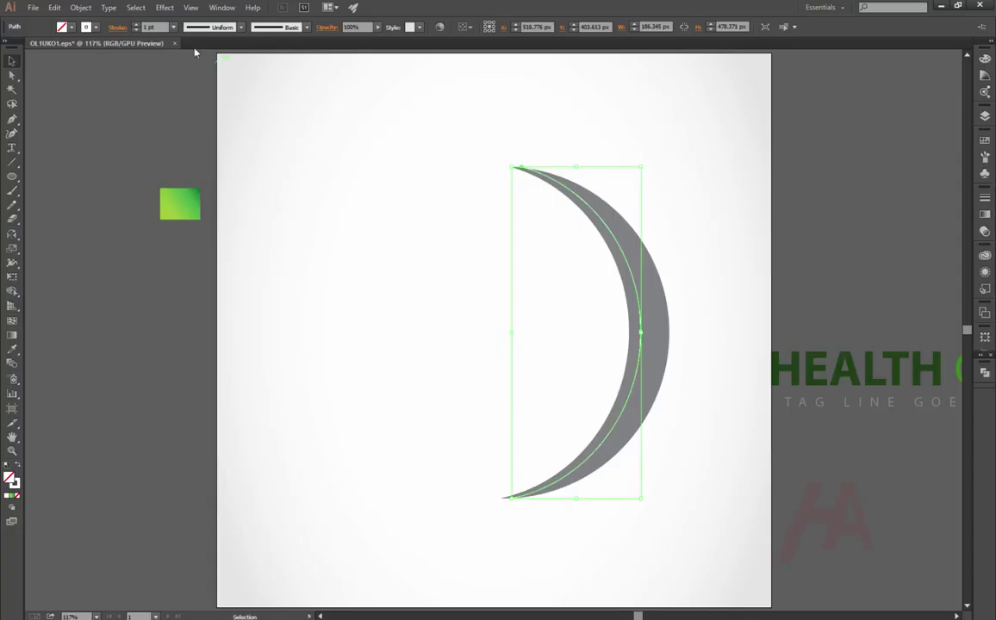
Set the white stroke to 11 pt and delete the path's lower segment below a new anchor.
click(138, 28)
click(138, 28)
text(11)
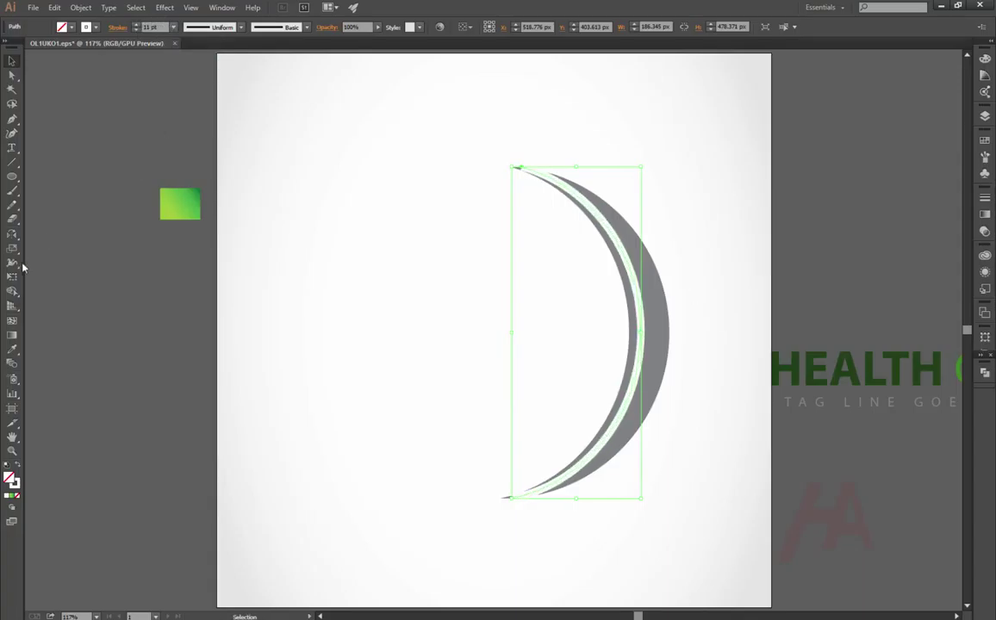
click(12, 119)
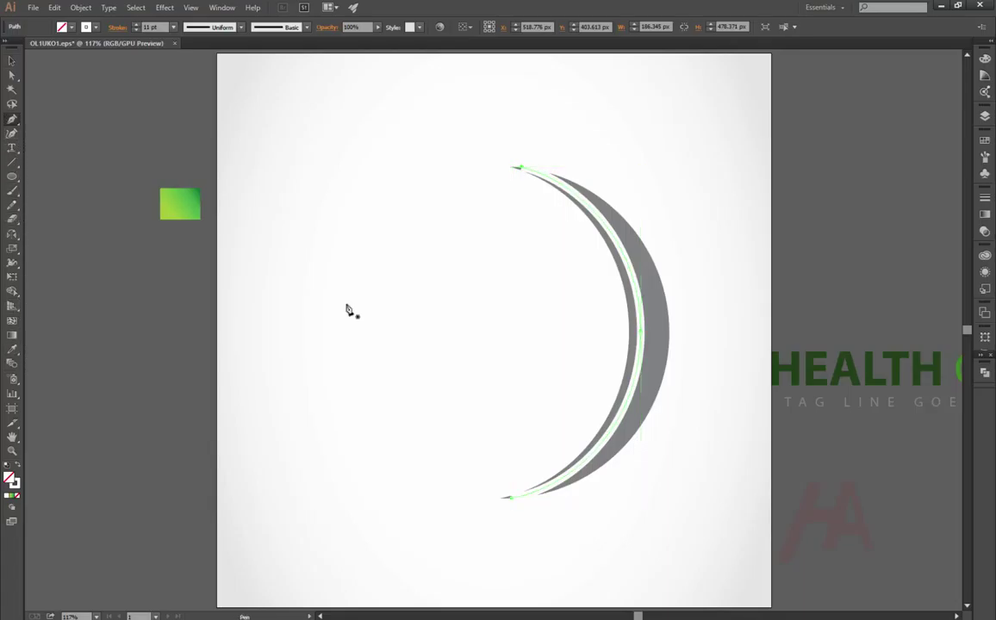
click(631, 399)
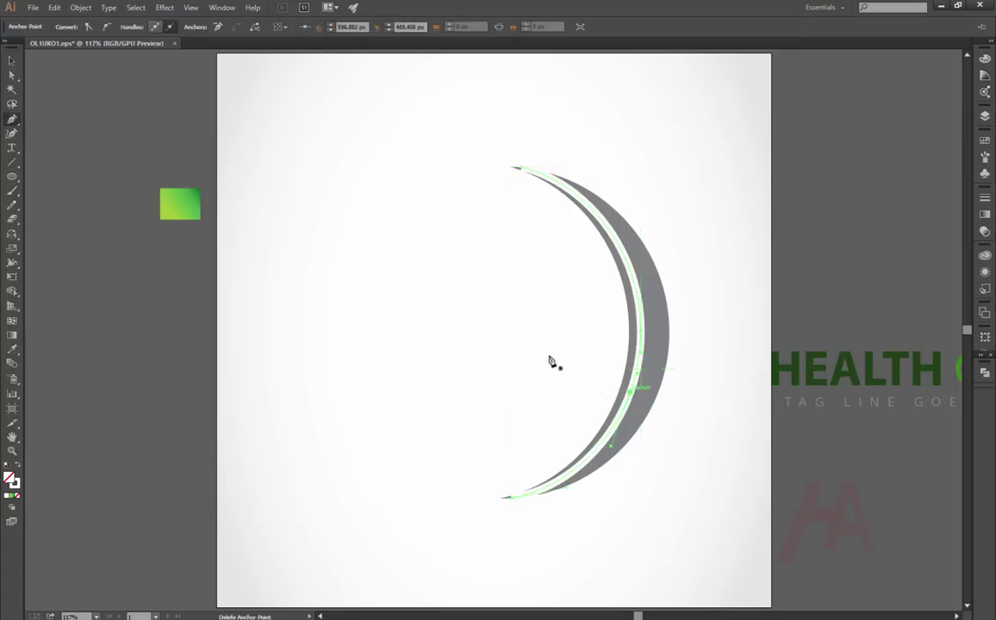
click(510, 500)
key(Delete)
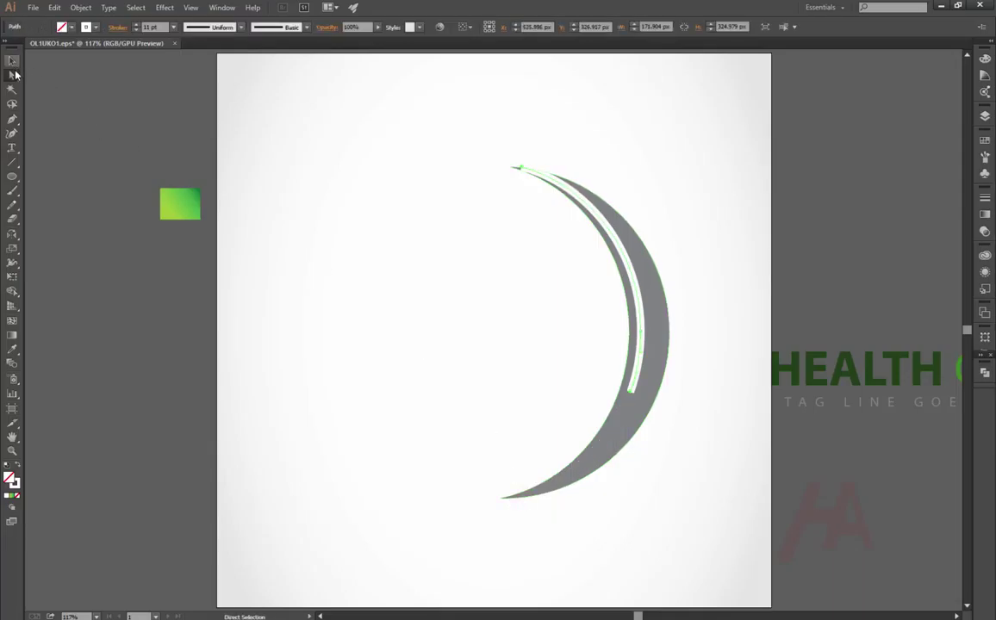
Reshape the arc's top end toward the crescent tip and select the whole arc.
drag(520, 167, 523, 172)
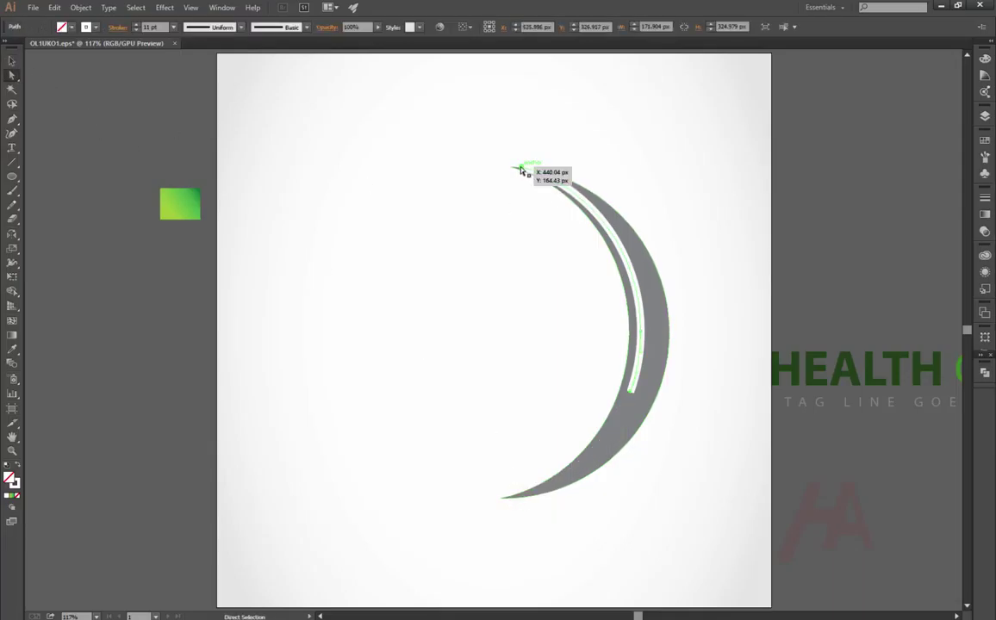
drag(520, 169, 520, 169)
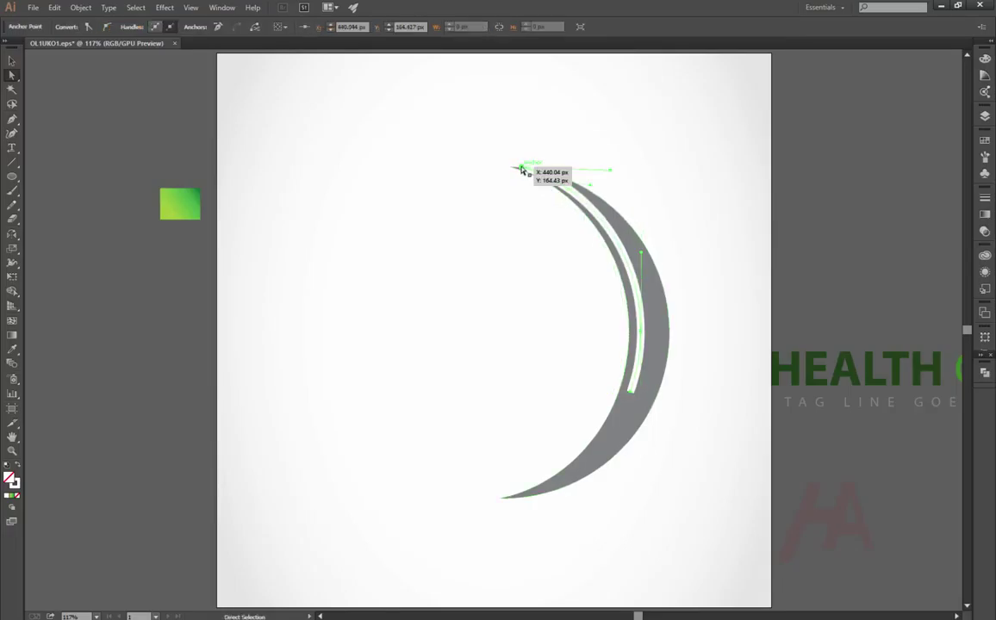
drag(521, 169, 509, 167)
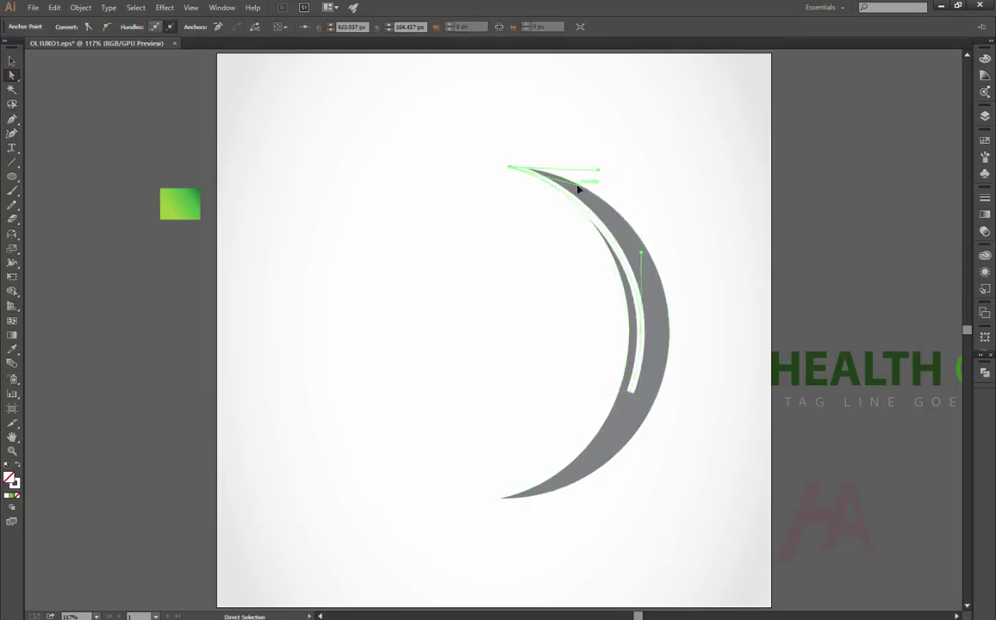
drag(579, 188, 601, 188)
drag(520, 169, 517, 166)
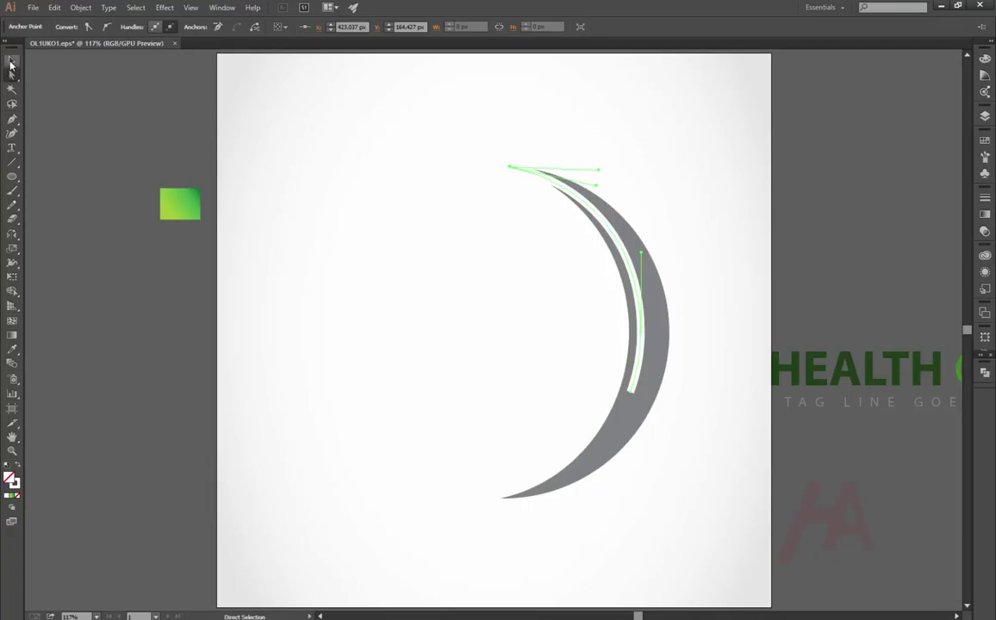
click(11, 62)
click(629, 252)
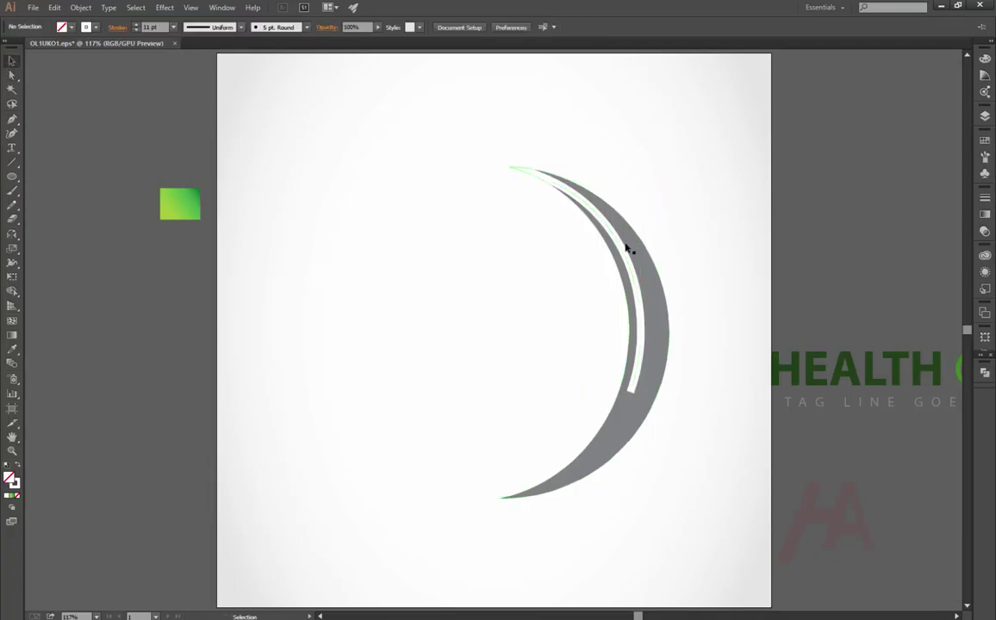
Apply the tapered wedge width profile to the white arc and adjust its end width with the Width tool.
click(241, 27)
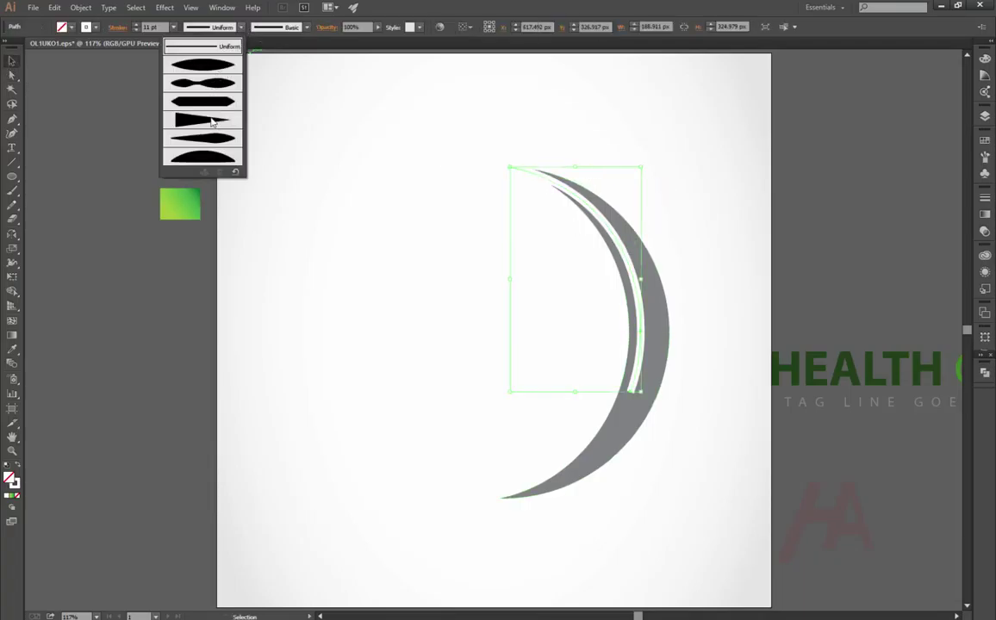
click(211, 122)
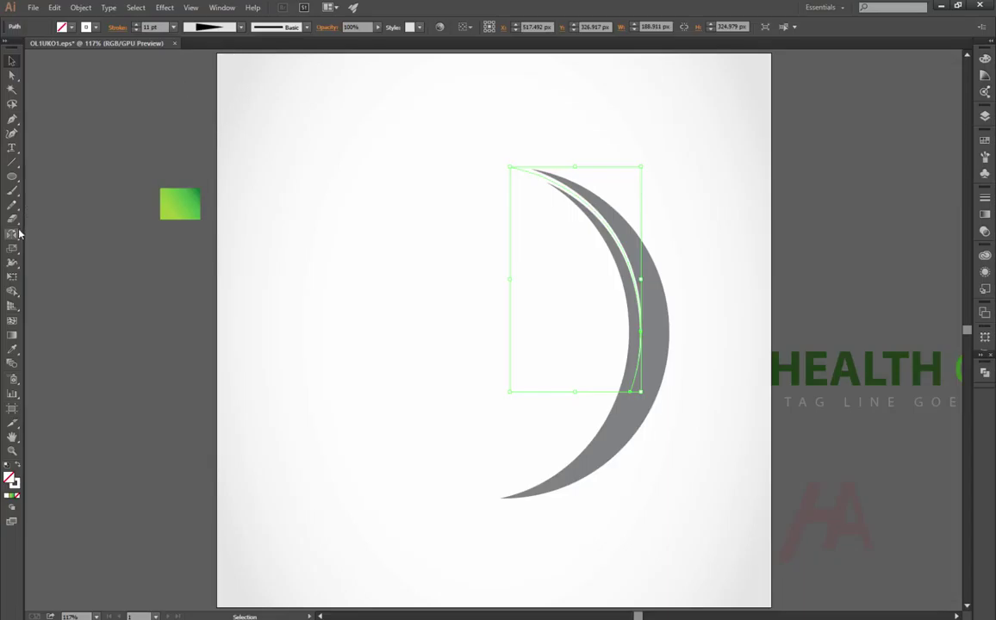
click(13, 262)
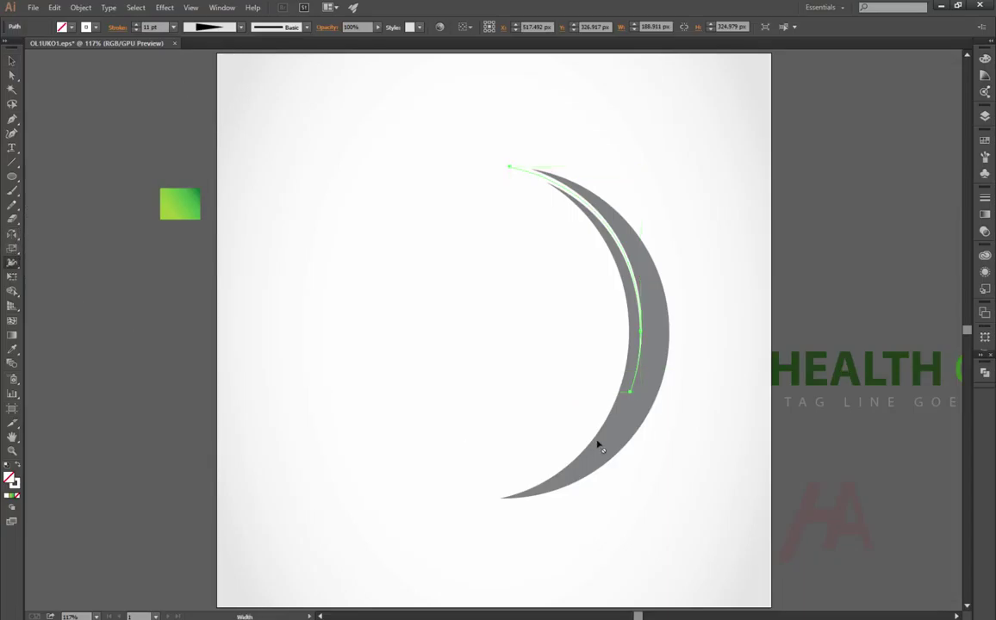
mouse_move(631, 396)
mouse_down()
mouse_move(640, 396)
mouse_move(640, 365)
mouse_up()
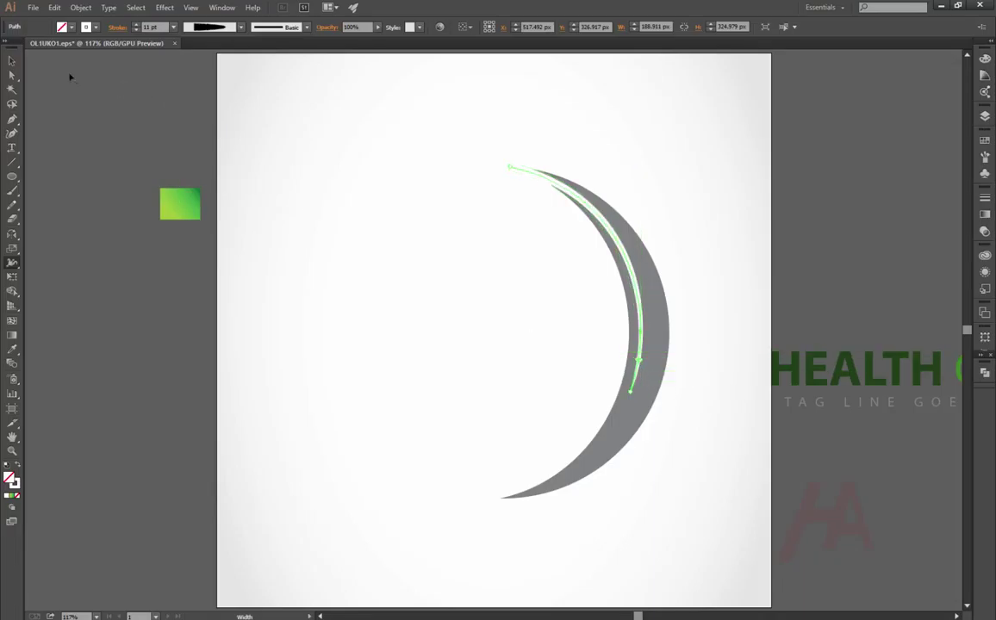
key(v)
click(414, 131)
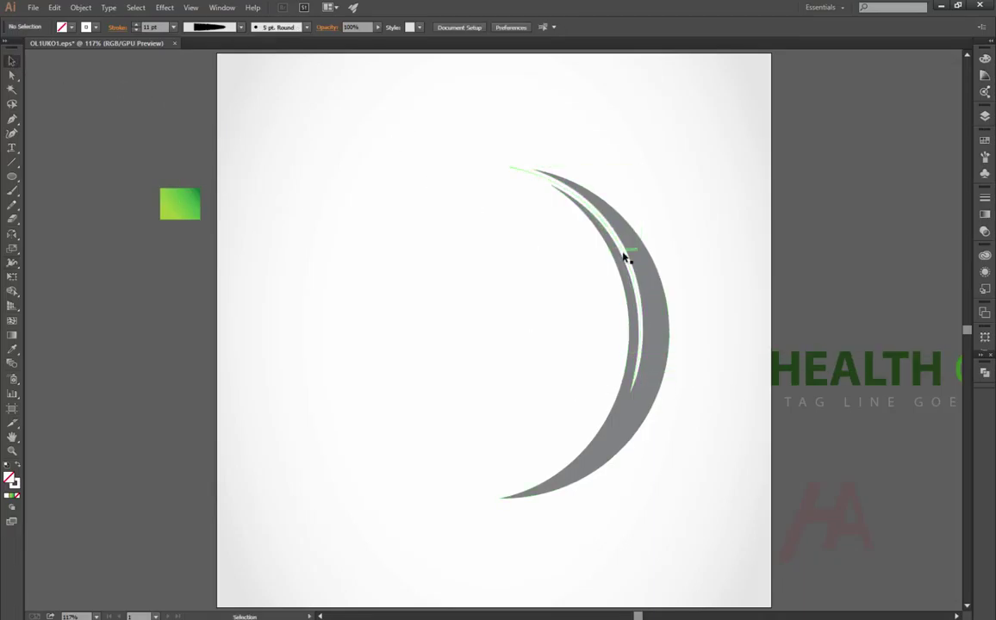
Outline the white arc's stroke and subtract it from the grey crescent with Minus Front.
click(583, 211)
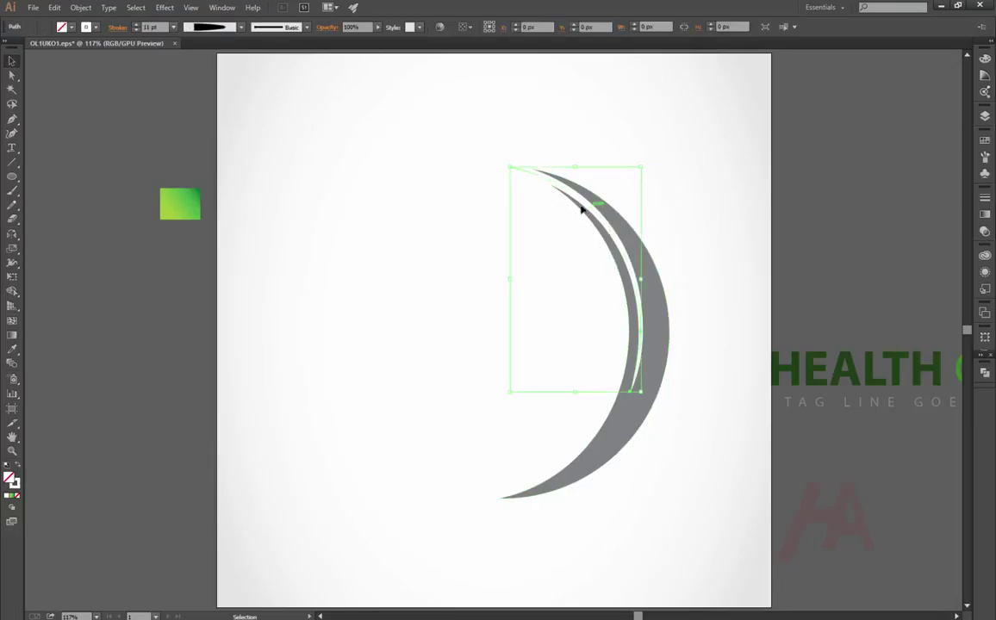
click(81, 7)
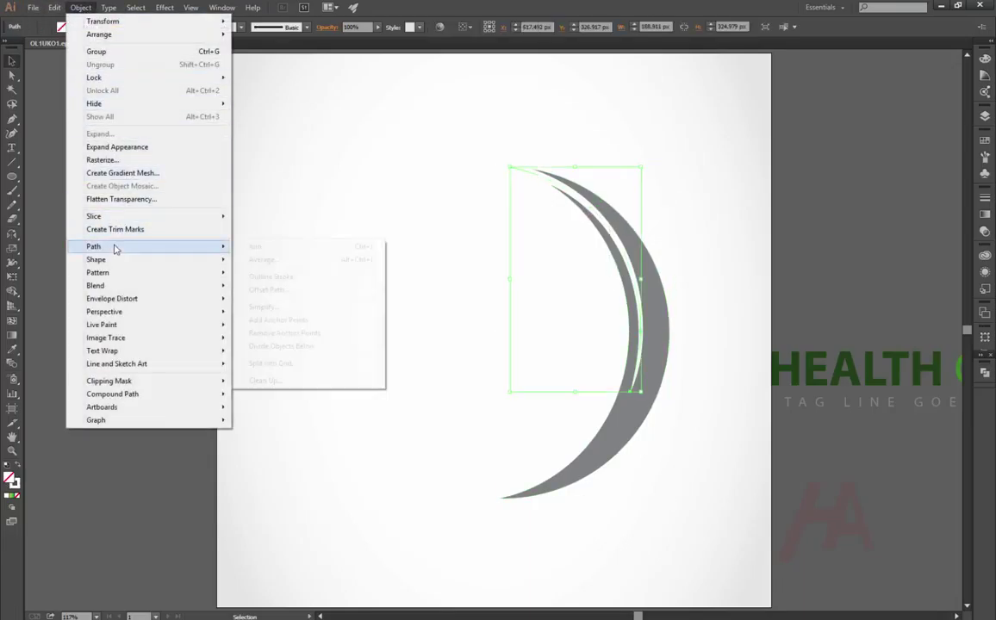
click(274, 275)
drag(665, 234, 599, 269)
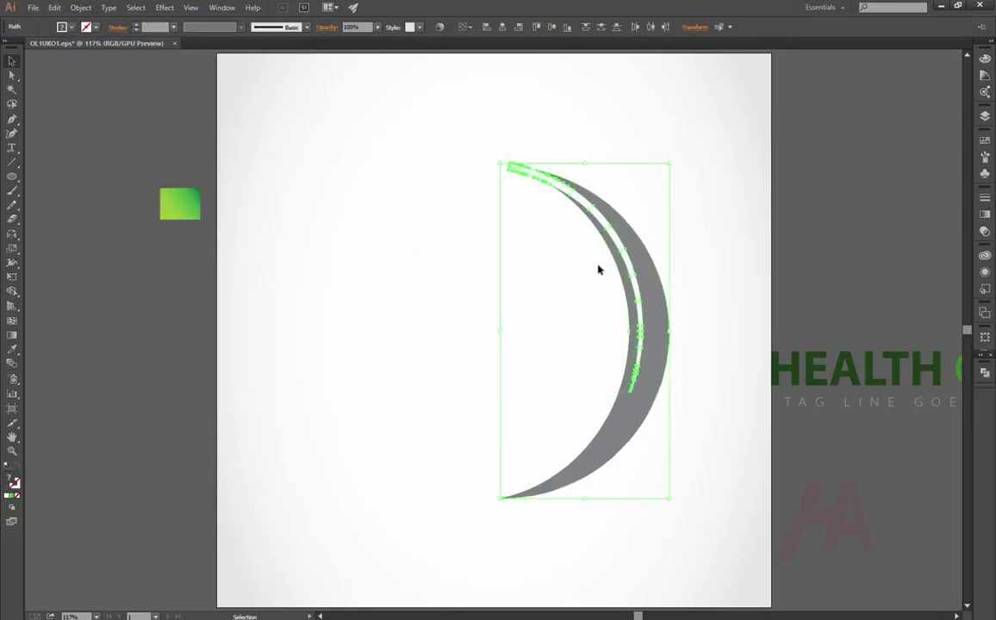
click(987, 373)
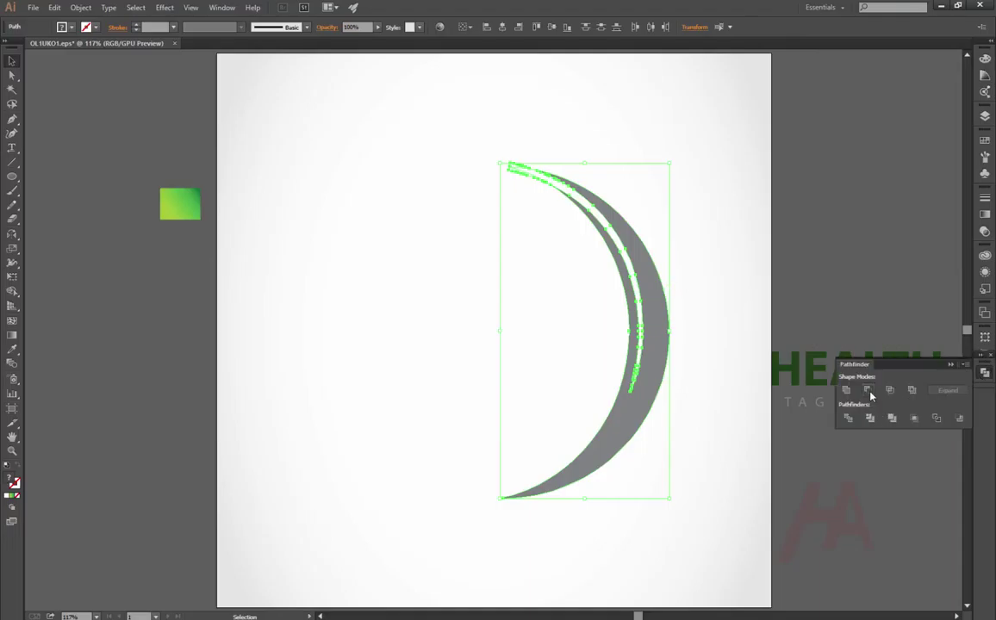
click(869, 390)
click(750, 233)
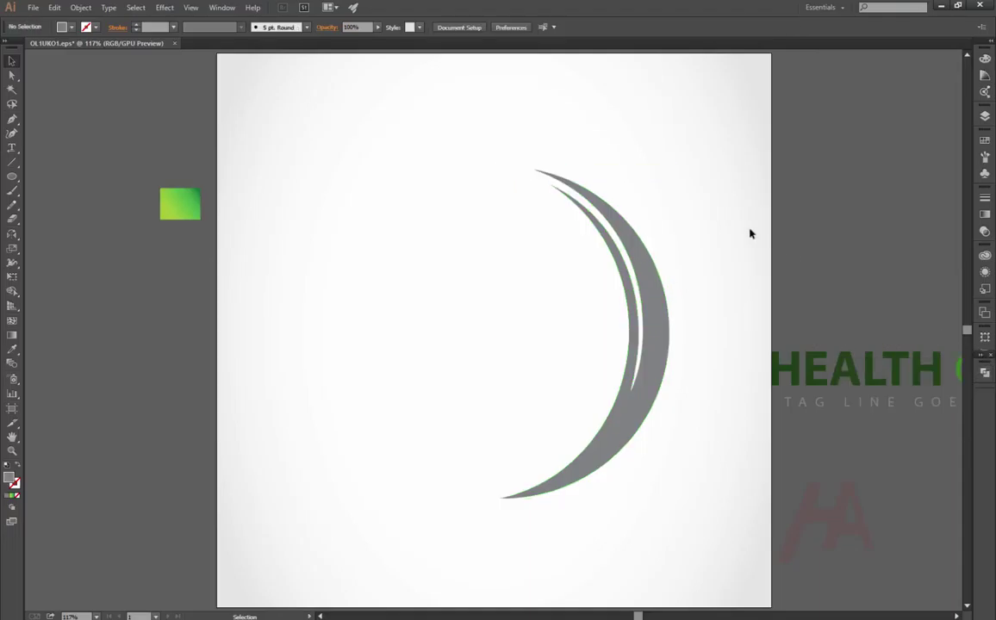
click(666, 359)
Reflect a copy of the crescent across the vertical axis and move it left to close the ring.
double_click(12, 233)
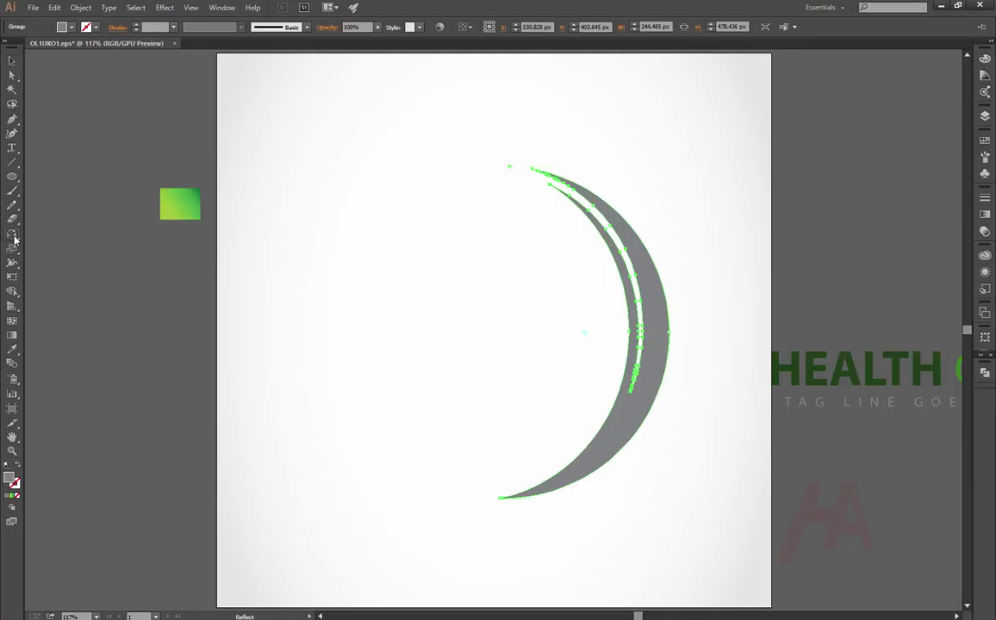
click(784, 498)
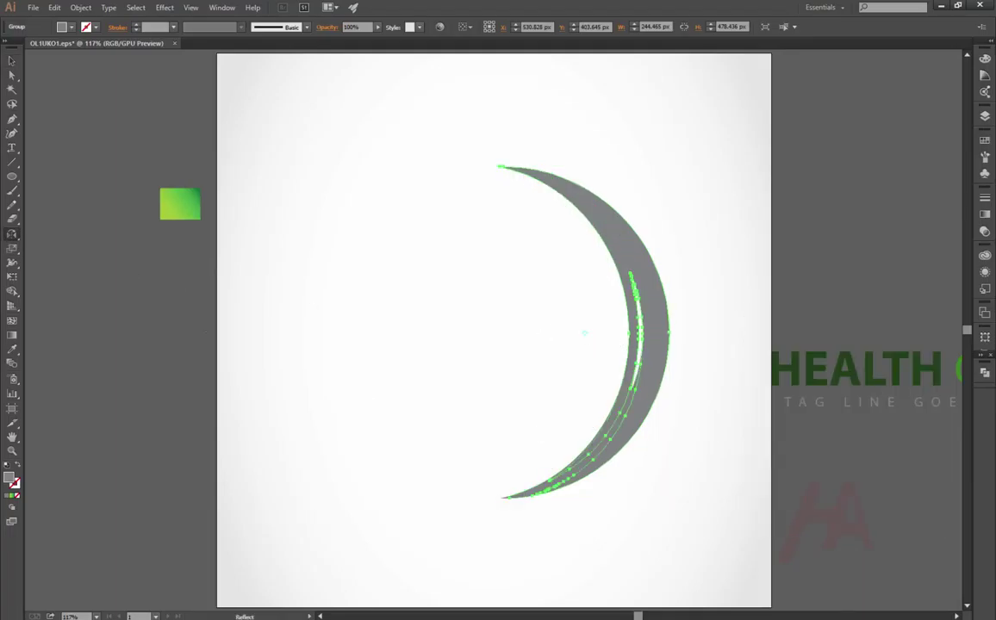
double_click(13, 233)
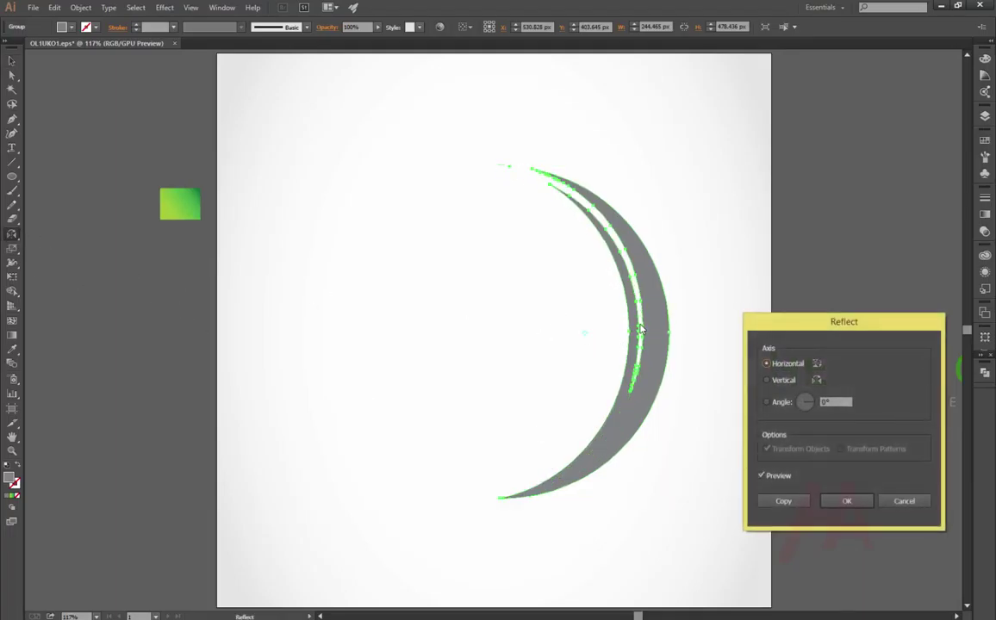
click(780, 380)
click(840, 500)
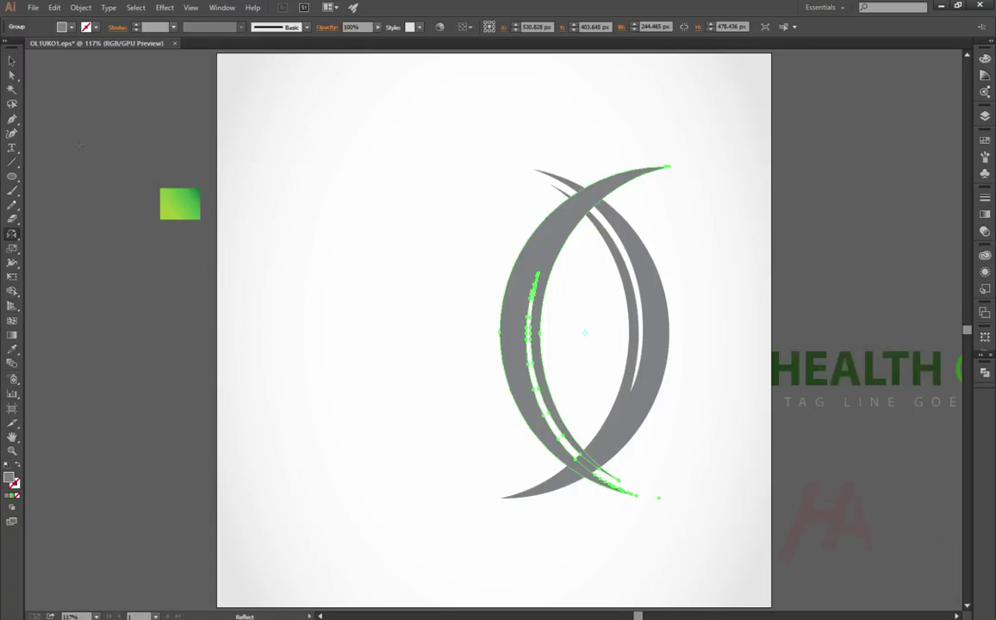
click(12, 61)
click(694, 207)
drag(549, 238, 376, 244)
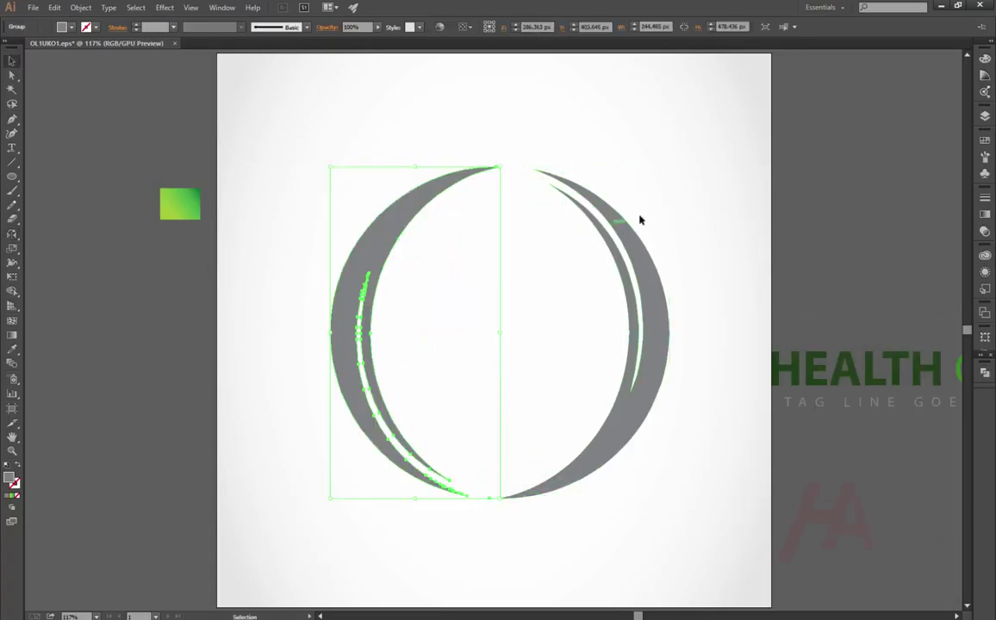
click(663, 205)
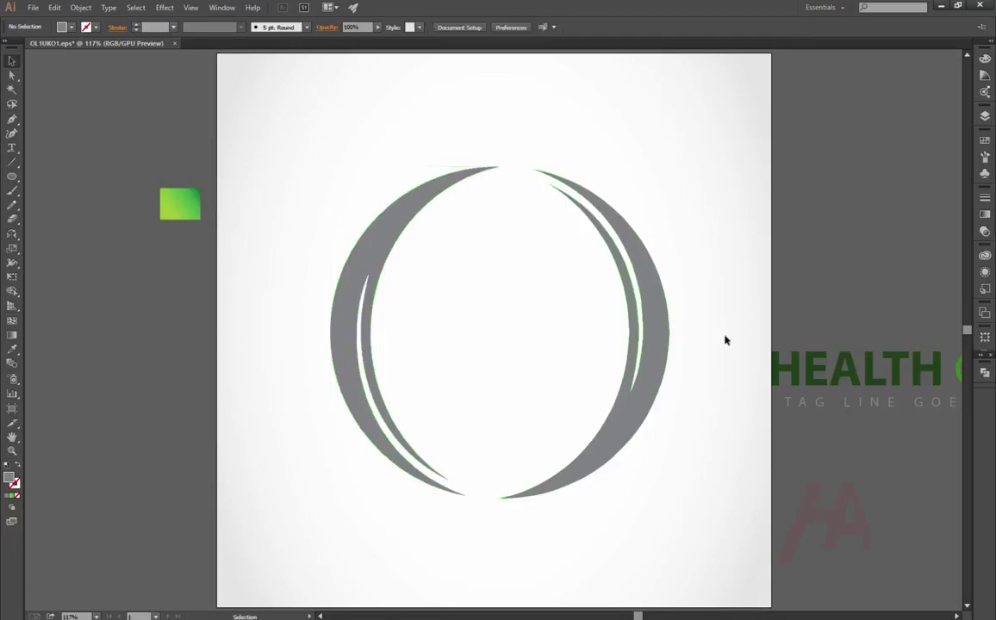
click(12, 120)
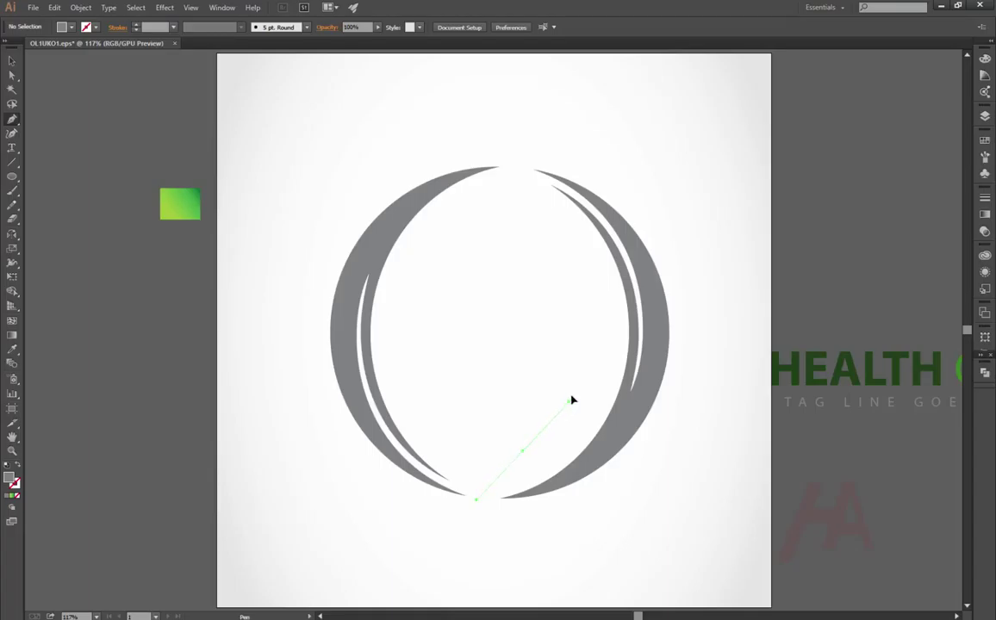
Draw a closed curved leaf path pointed at the top and bottom.
drag(573, 400, 572, 395)
mouse_move(522, 203)
mouse_down()
mouse_move(439, 150)
mouse_move(416, 99)
mouse_up()
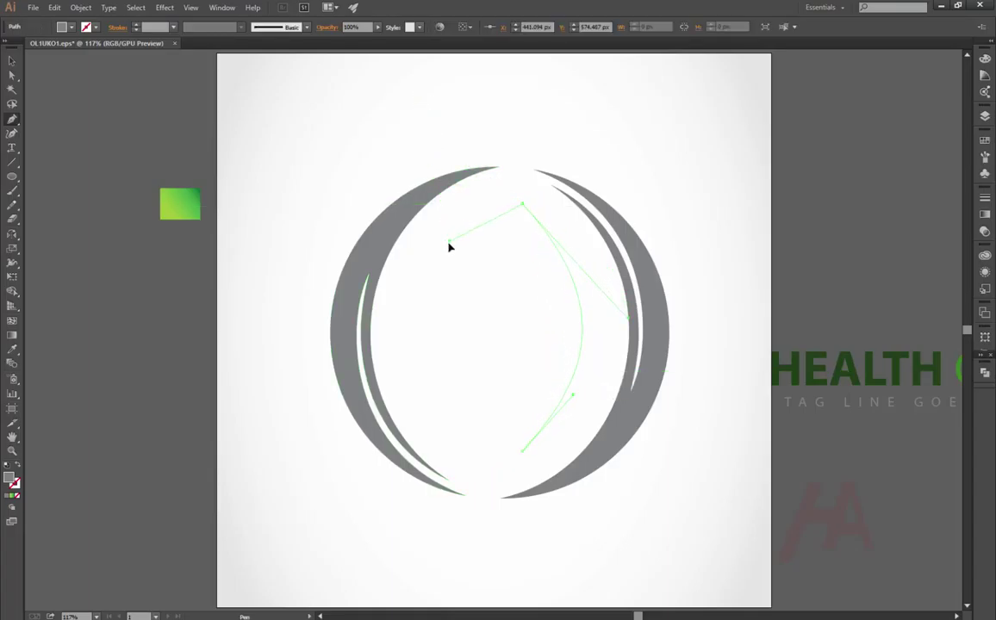
drag(449, 247, 450, 264)
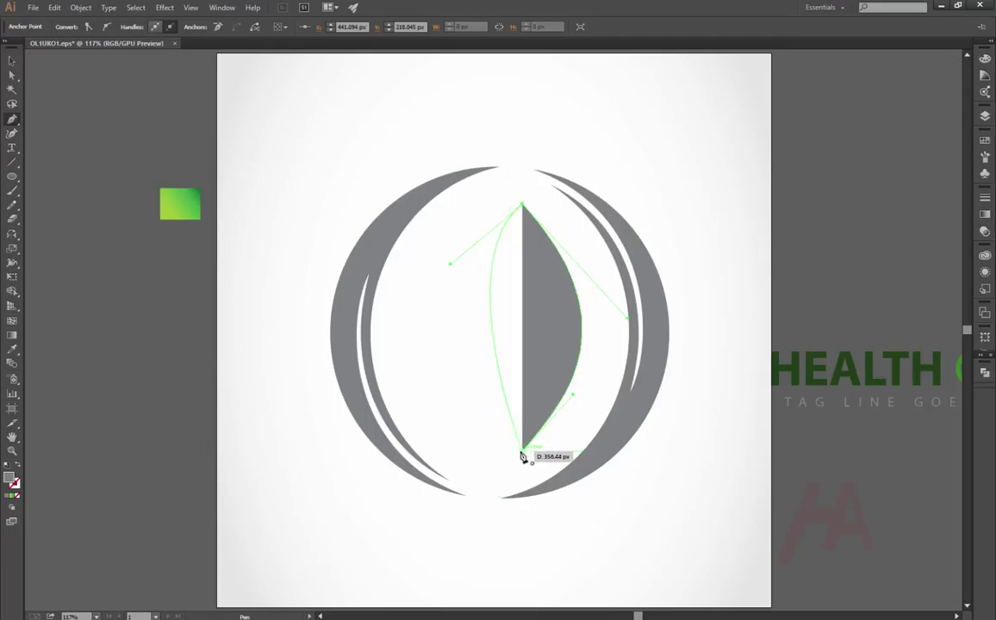
drag(522, 455, 597, 517)
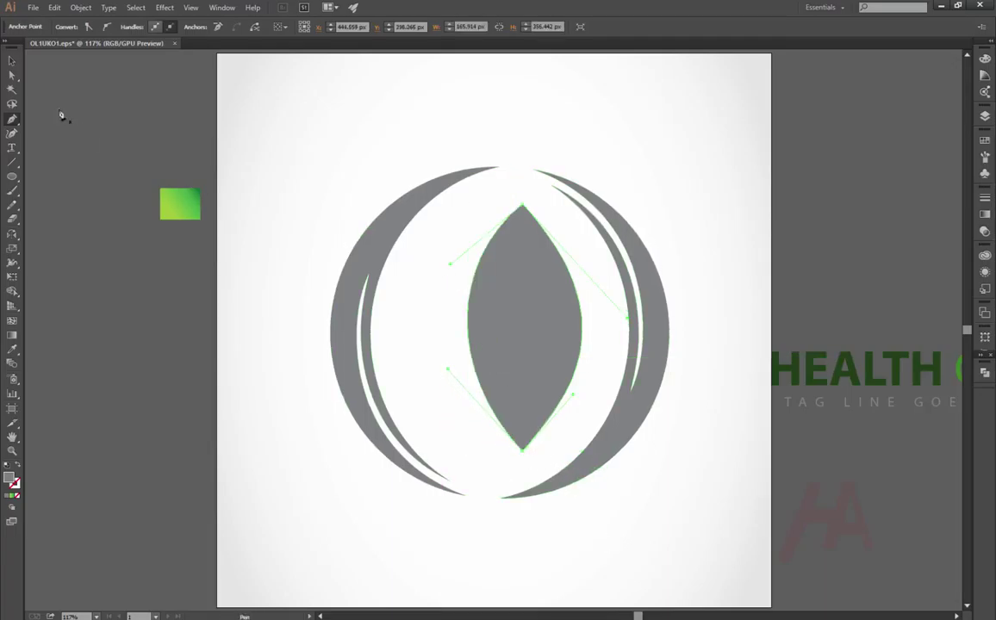
Round out the leaf's left and right curves by adjusting its anchor handles.
click(14, 76)
drag(451, 264, 480, 278)
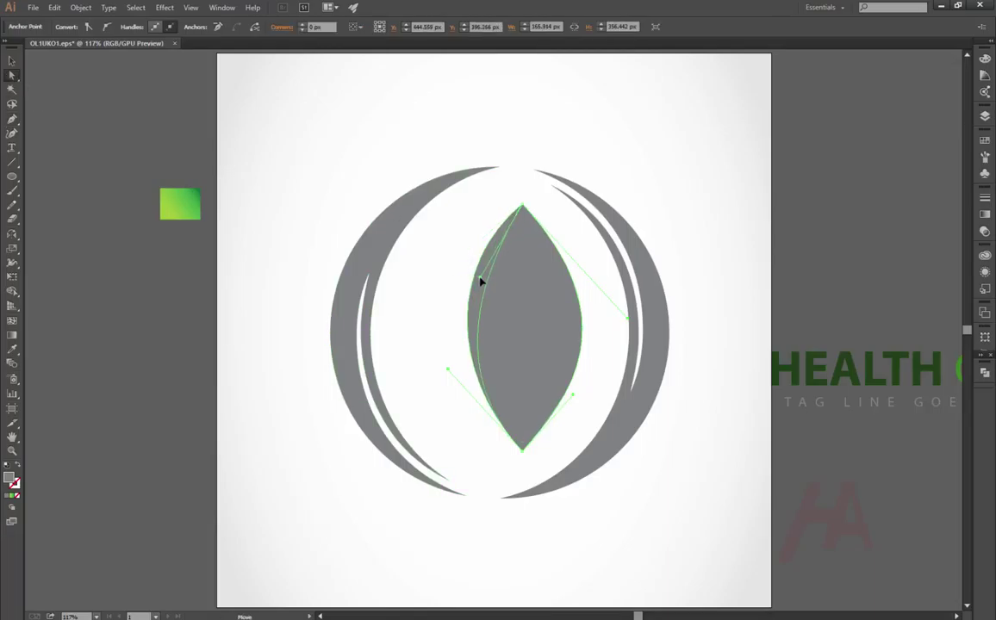
drag(448, 371, 386, 386)
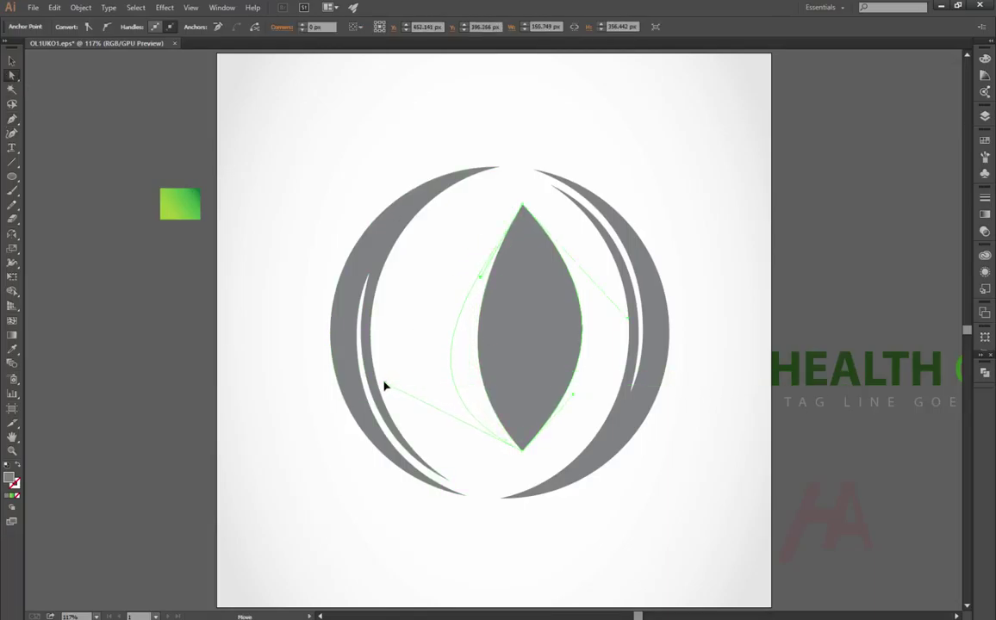
drag(484, 279, 484, 312)
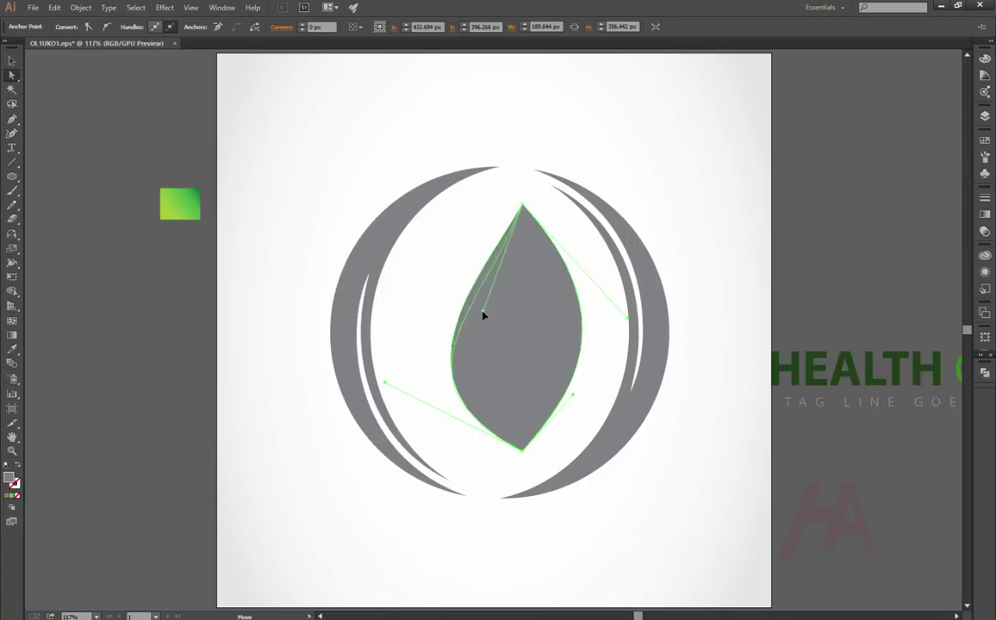
drag(381, 384, 361, 377)
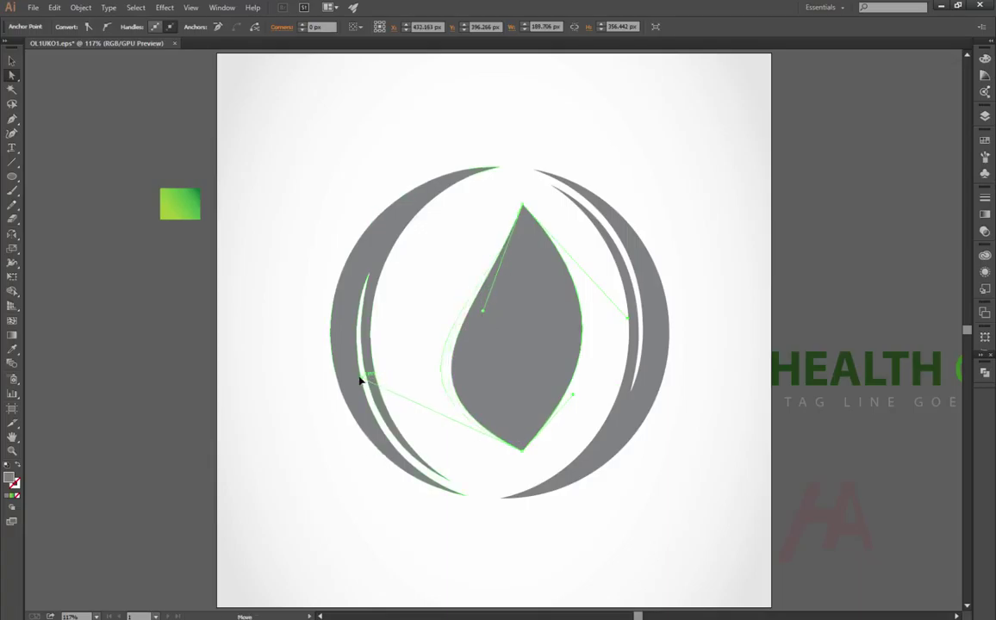
drag(473, 300, 470, 296)
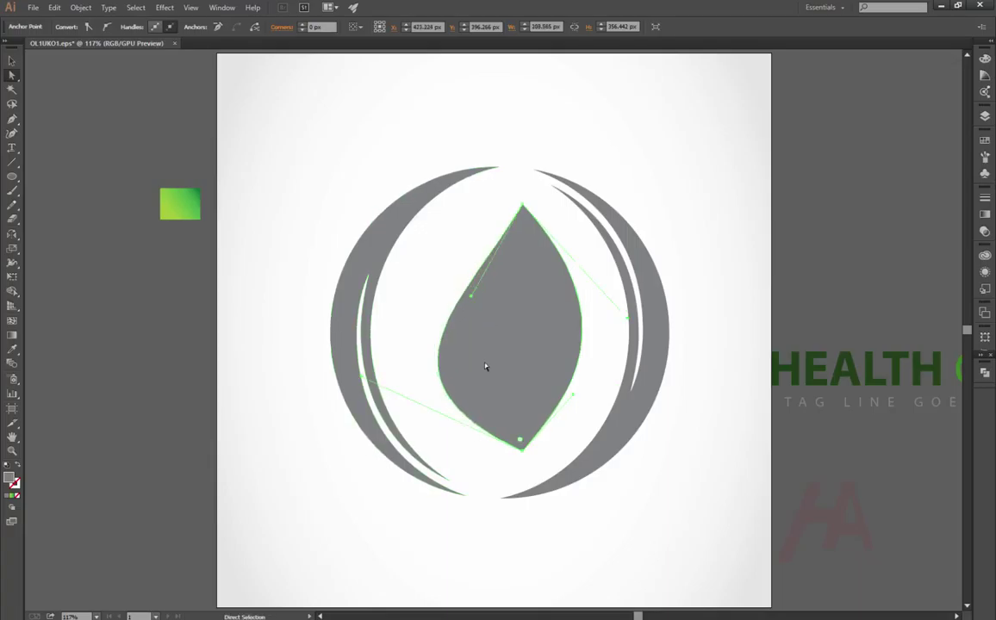
drag(576, 399, 592, 421)
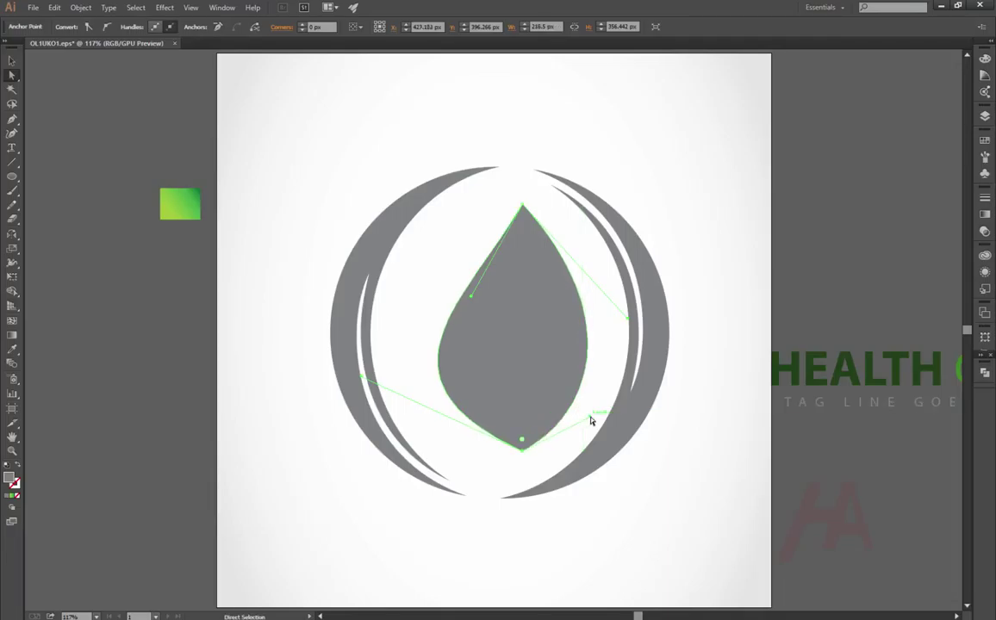
mouse_move(627, 321)
mouse_down()
mouse_move(618, 310)
mouse_move(633, 316)
mouse_up()
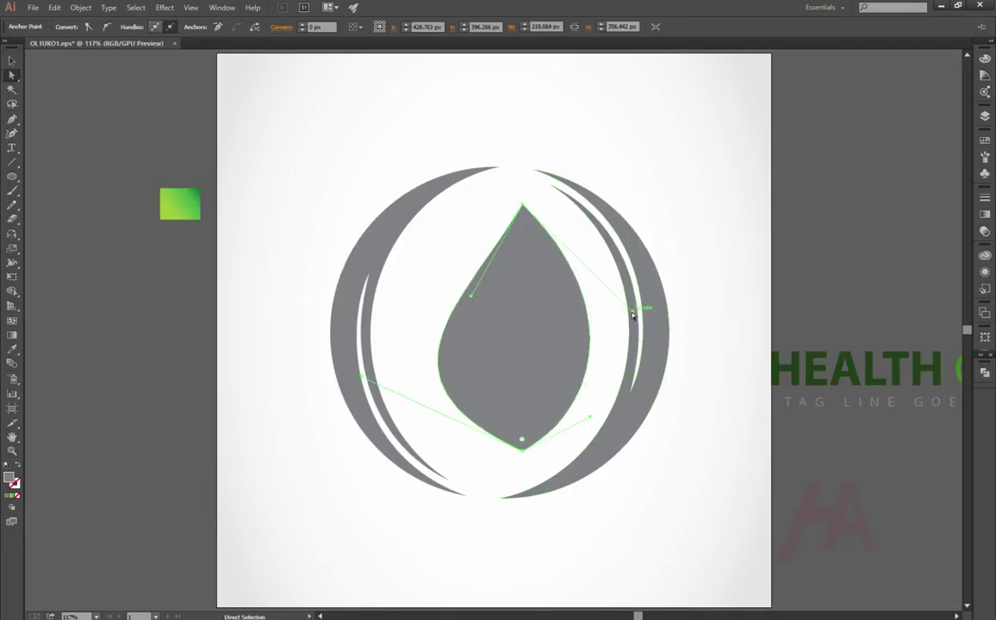
Move the leaf about 26 px left to centre it inside the ring.
key(v)
click(421, 115)
drag(516, 312, 493, 311)
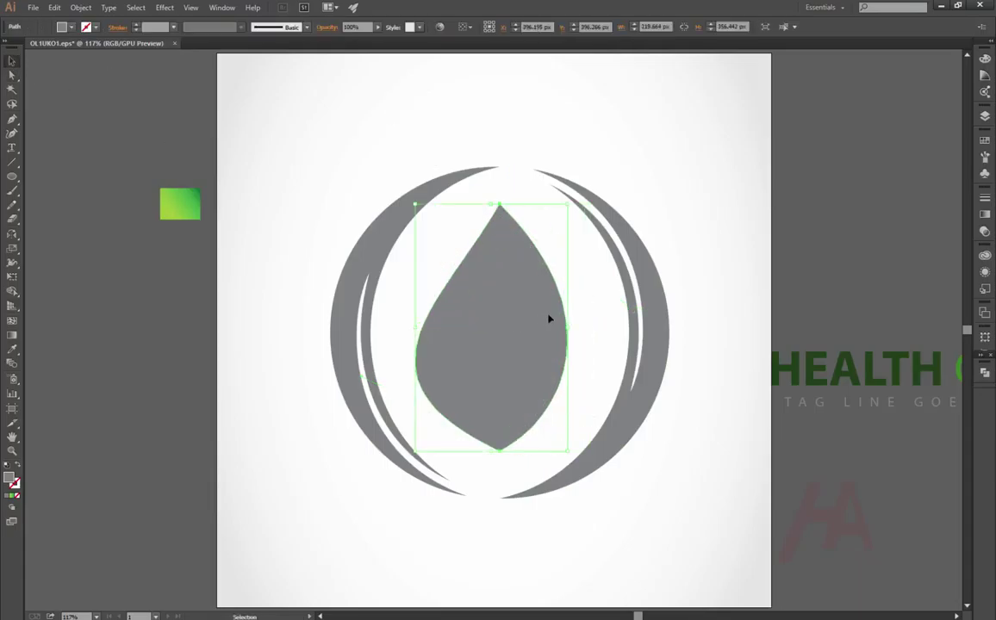
click(610, 332)
click(13, 119)
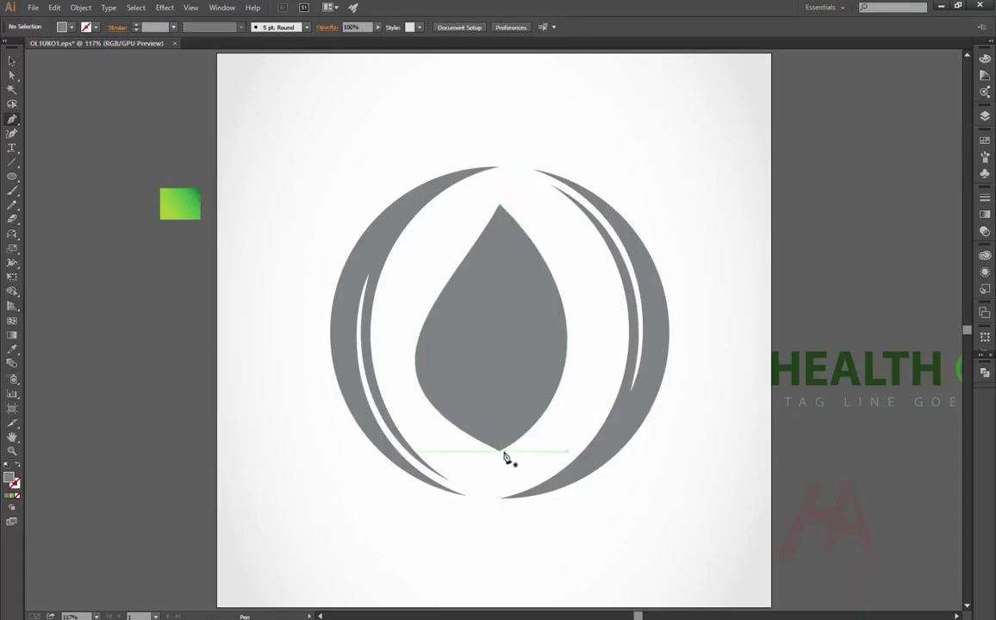
Draw a curved vein path from the leaf's bottom tip up through the leaf.
click(501, 454)
mouse_move(502, 269)
mouse_down()
mouse_move(540, 169)
mouse_move(435, 160)
mouse_move(422, 100)
mouse_up()
key(ctrl+z)
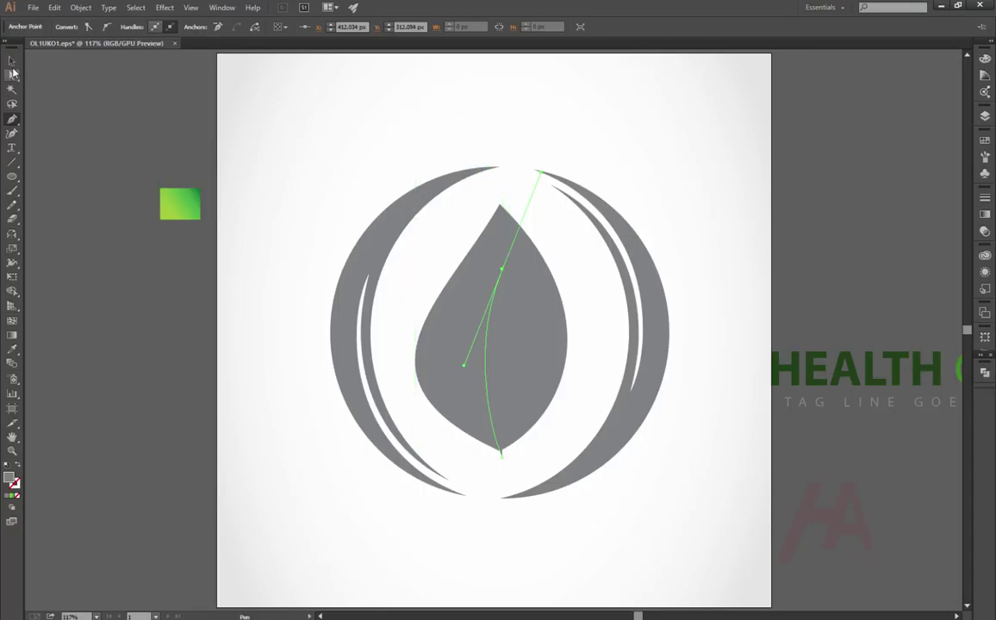
click(12, 61)
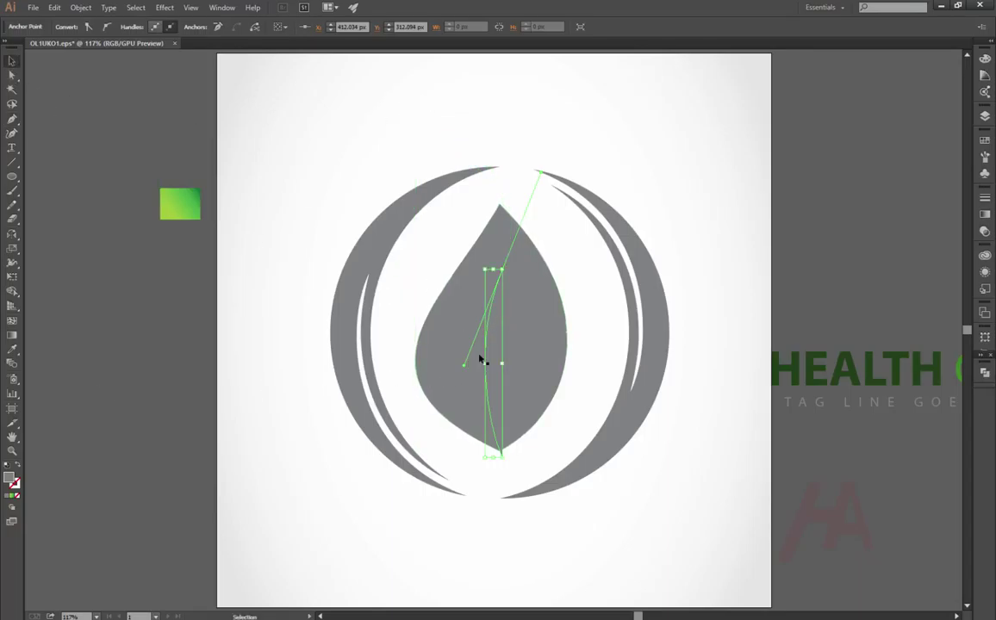
click(488, 339)
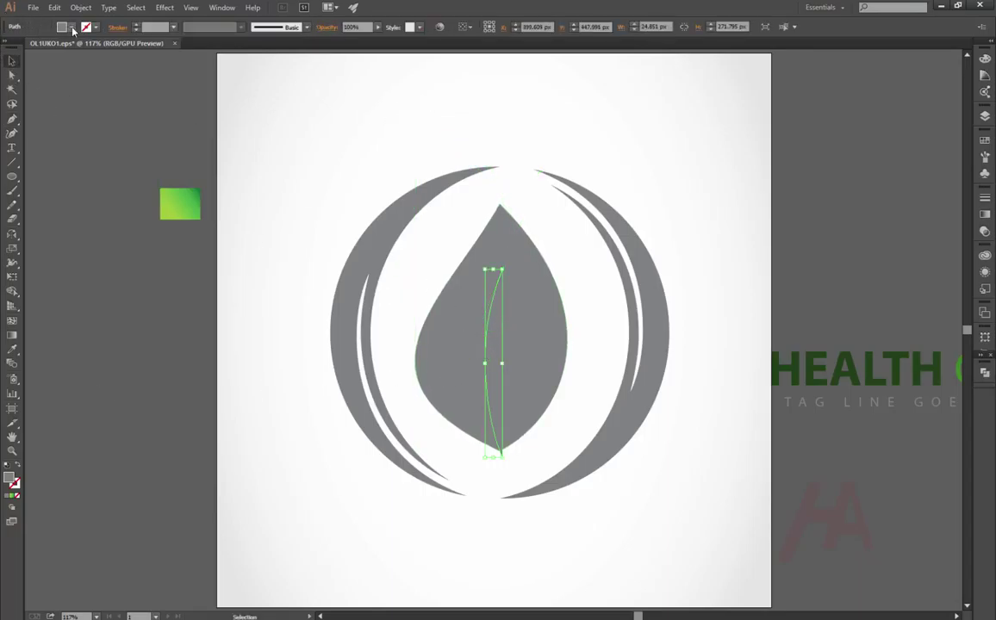
Make the vein a thick white stroke with a tapered width profile.
click(19, 466)
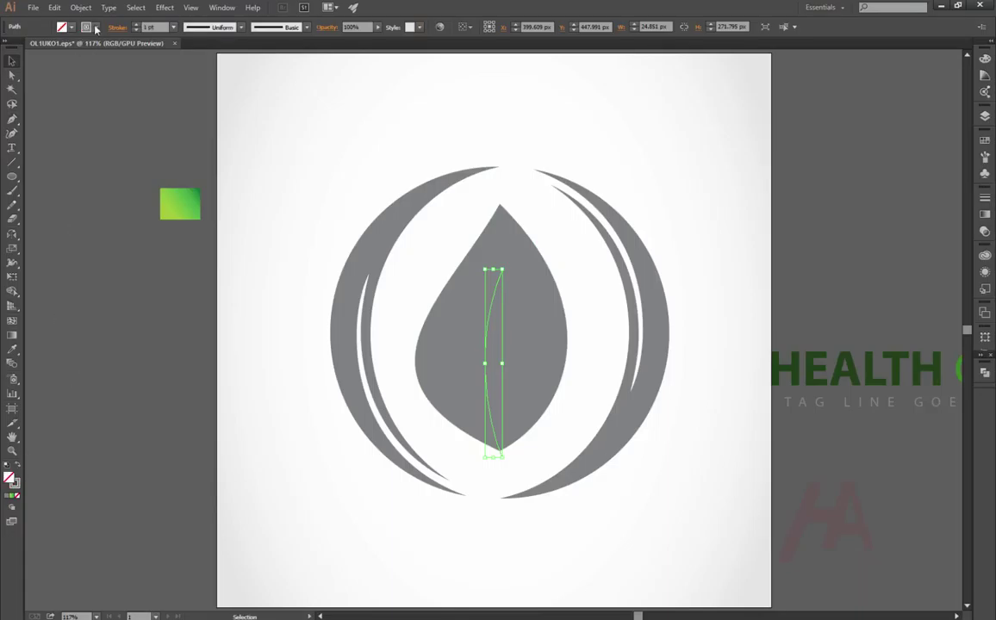
click(91, 29)
click(23, 45)
click(136, 24)
click(136, 24)
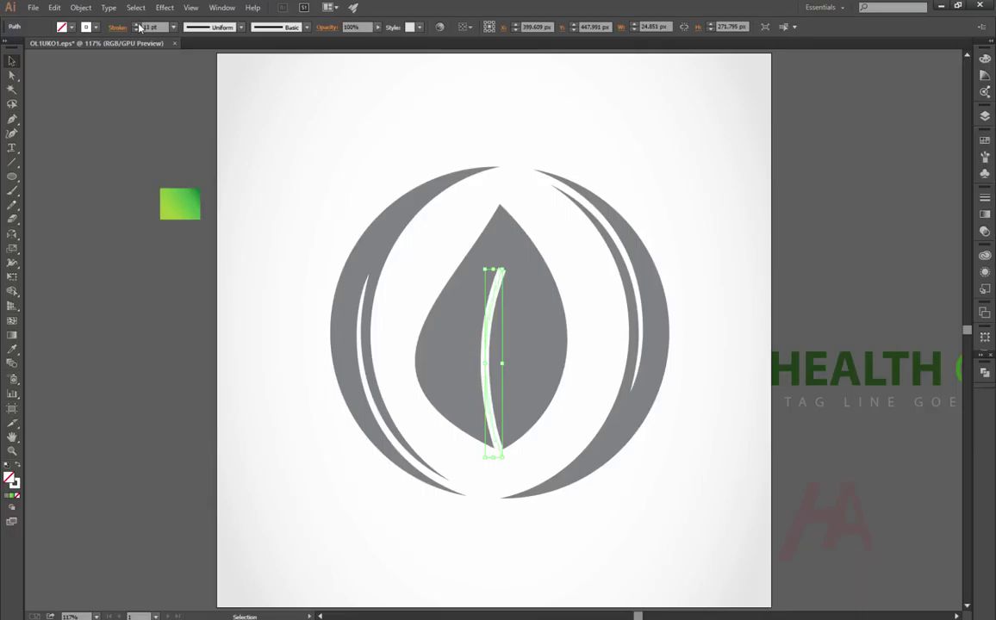
click(138, 25)
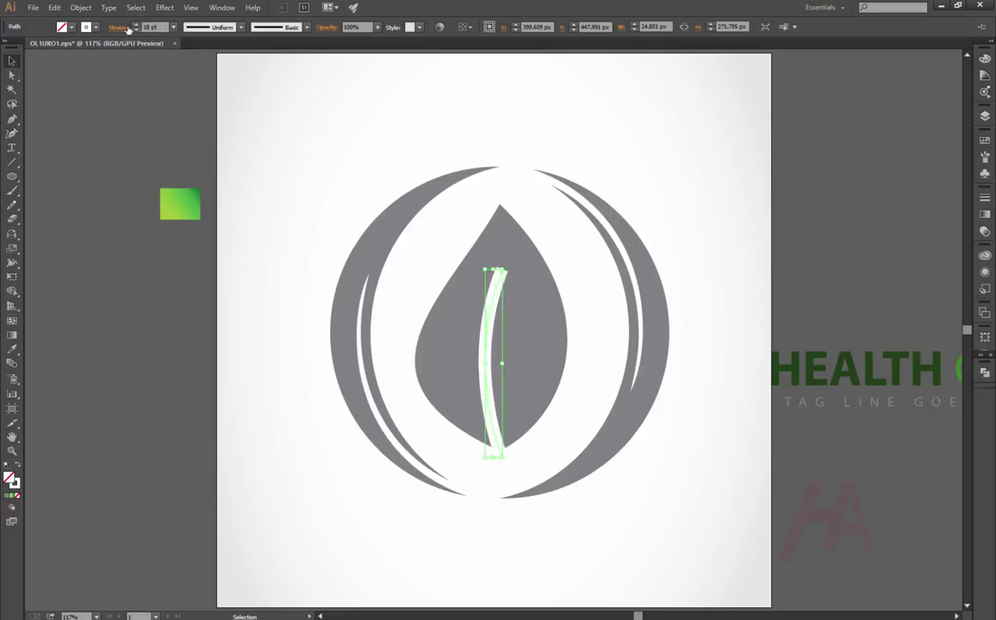
click(241, 28)
click(204, 117)
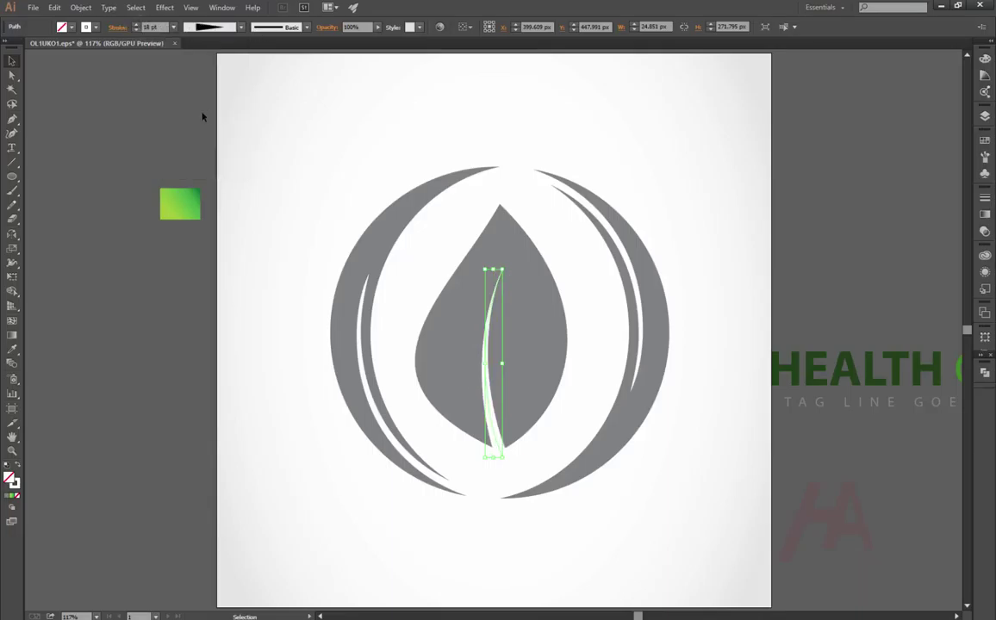
Raise the vein's top end, smooth its curve, and thicken the stroke further.
click(12, 75)
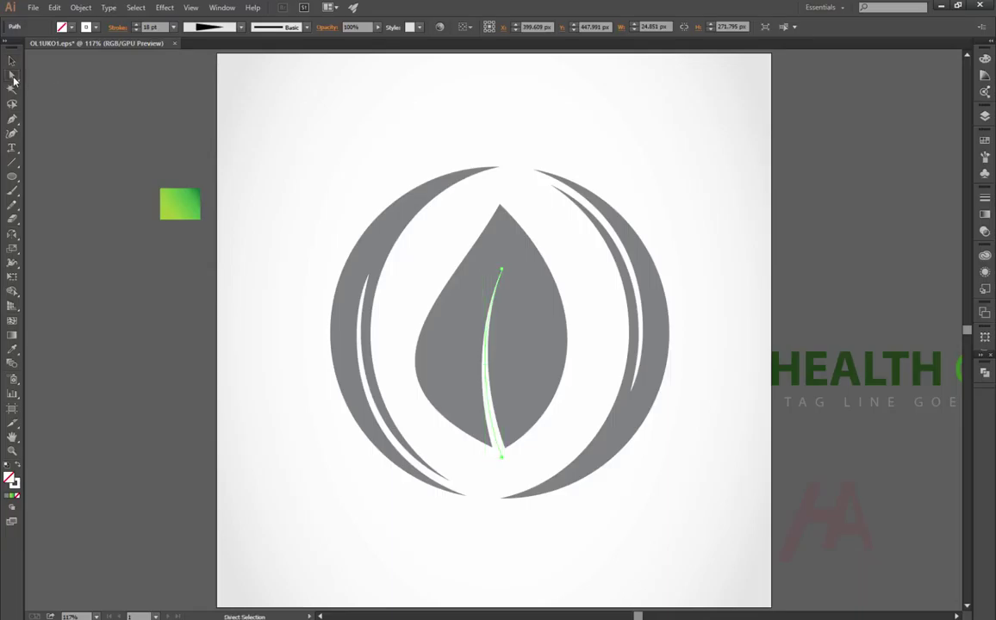
click(502, 270)
drag(505, 274, 507, 256)
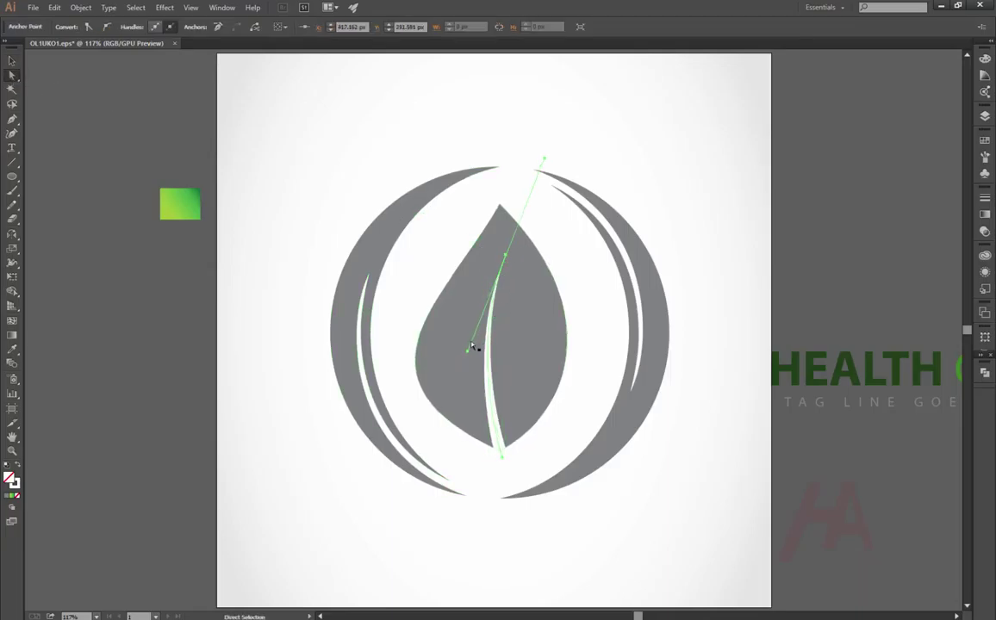
drag(467, 350, 454, 366)
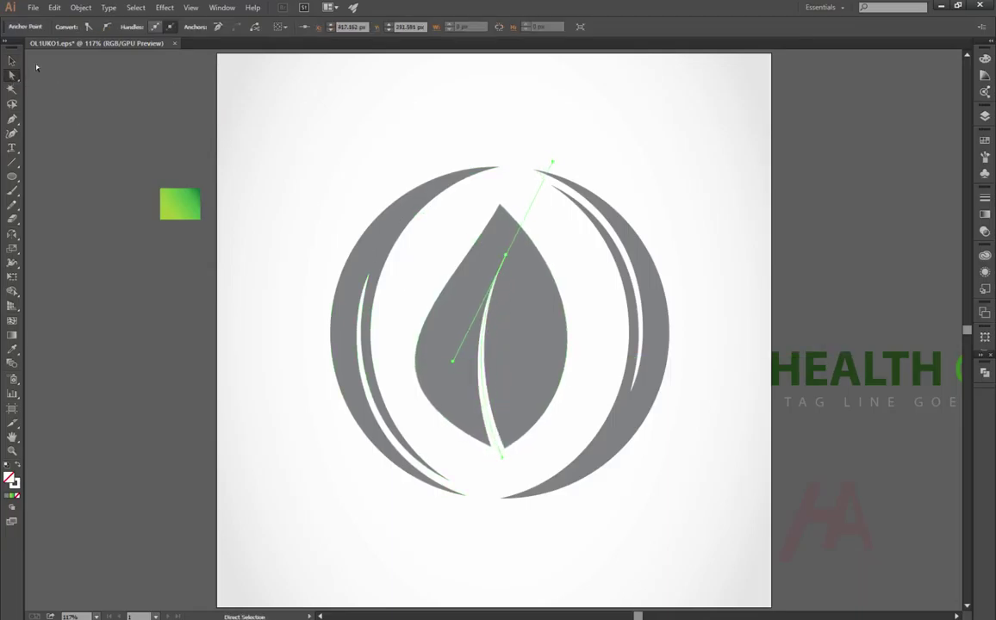
click(12, 61)
click(484, 356)
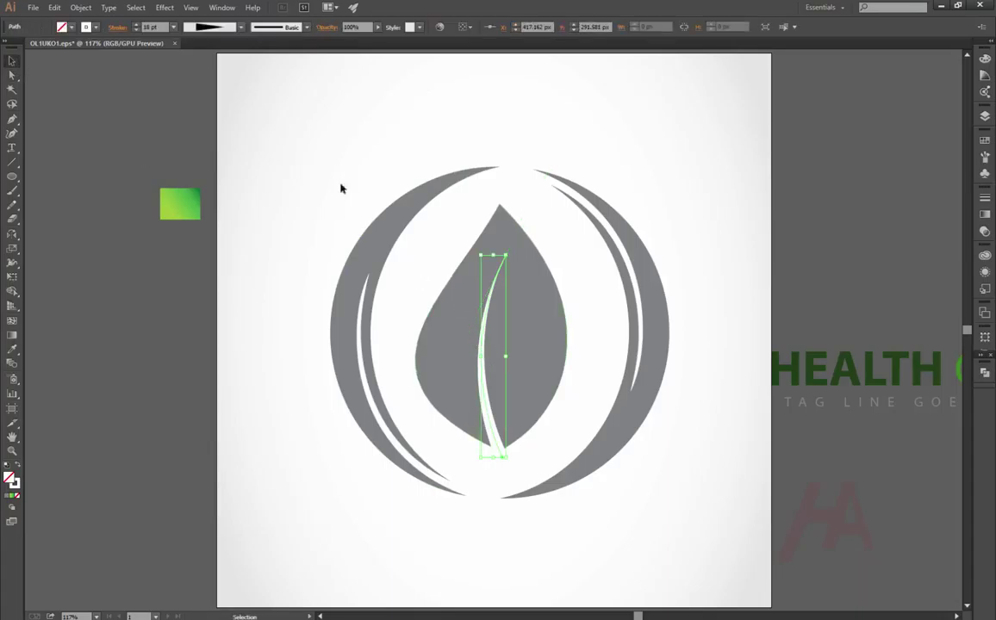
click(138, 28)
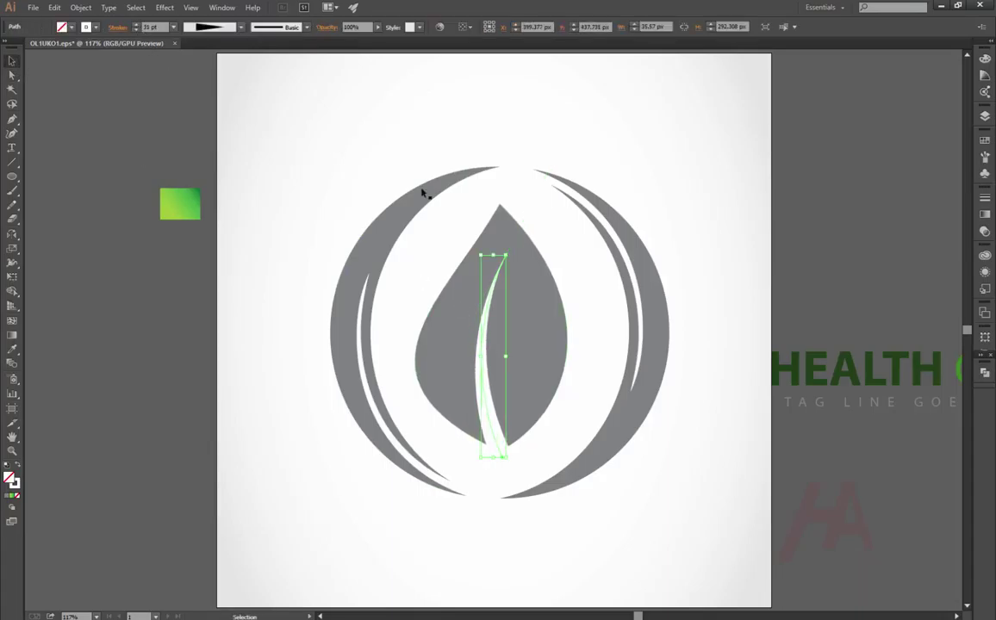
click(440, 172)
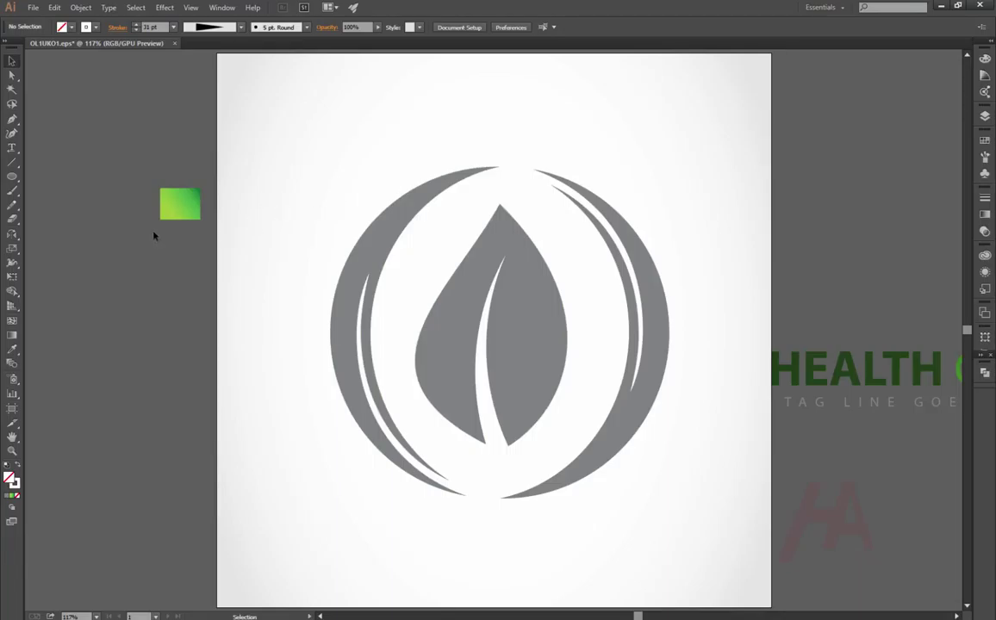
Draw several short branch veins off the central stem with the Pen tool.
click(12, 120)
click(488, 435)
drag(485, 320, 506, 299)
mouse_move(481, 370)
mouse_down()
mouse_move(503, 330)
mouse_move(479, 290)
mouse_up()
drag(415, 343, 482, 378)
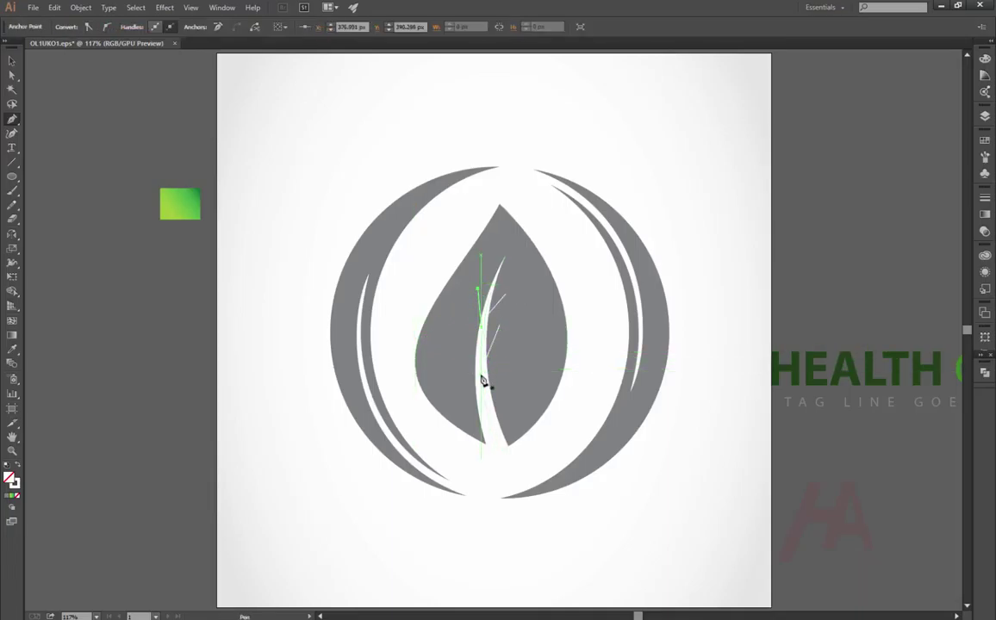
mouse_move(457, 331)
mouse_down()
mouse_move(507, 395)
mouse_move(436, 377)
mouse_up()
click(12, 60)
Give the selected branch veins a 6 pt stroke with the tapered width profile.
click(479, 299)
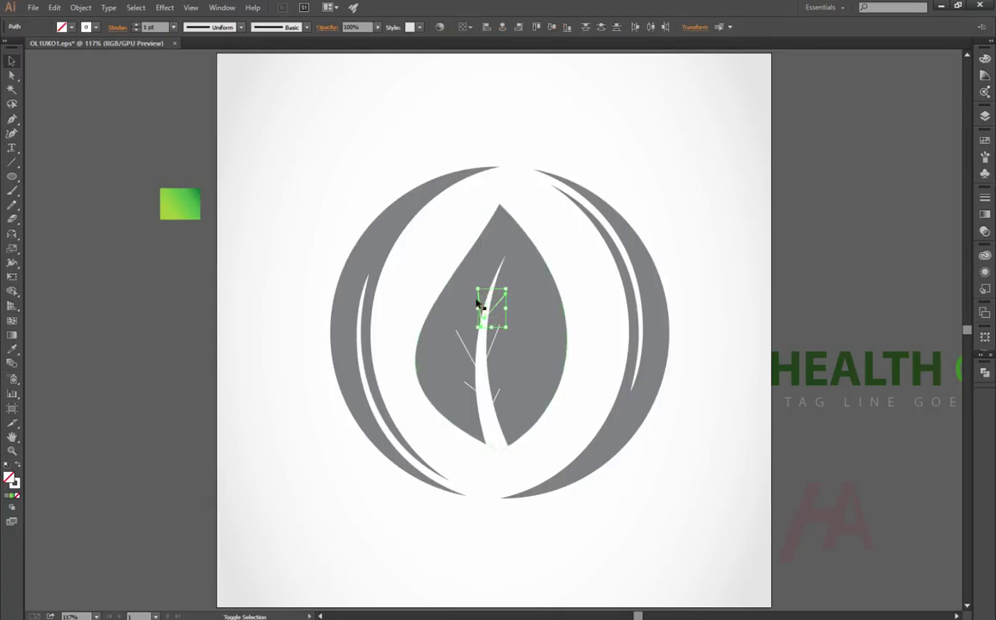
shift+click(471, 356)
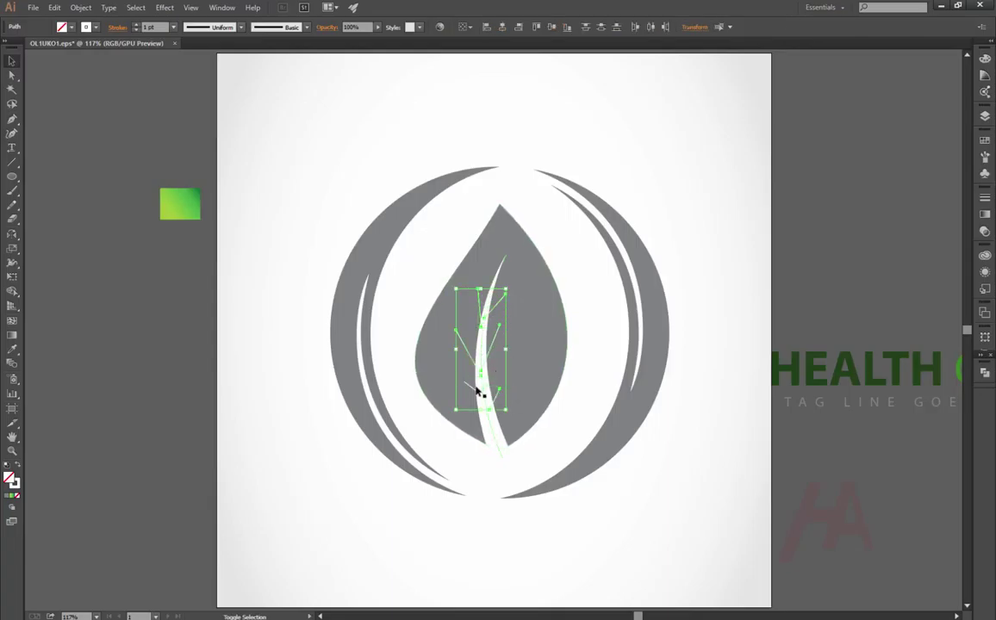
shift+click(470, 384)
click(137, 25)
click(137, 25)
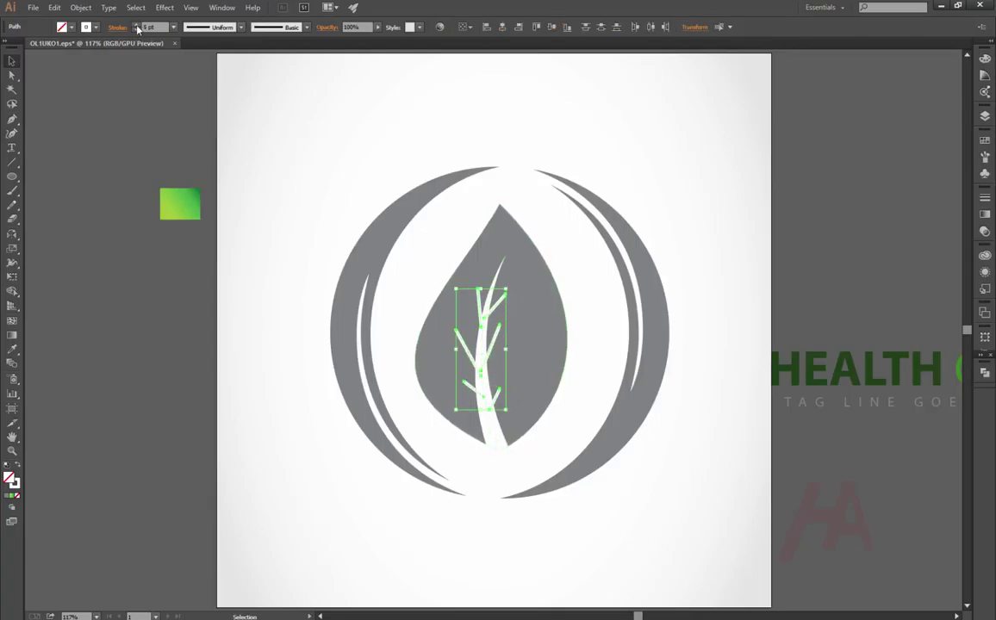
click(173, 27)
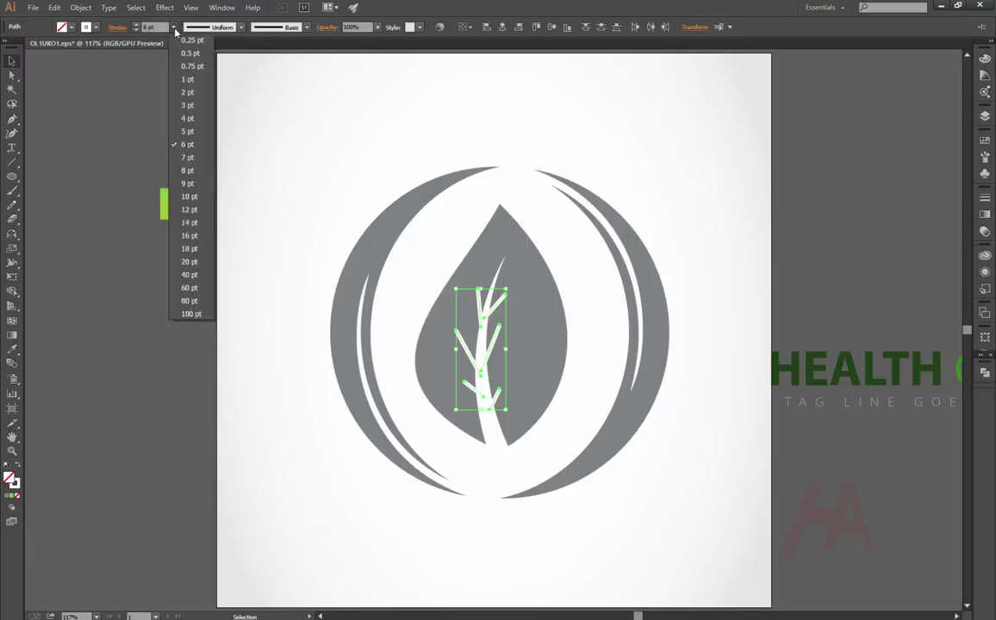
click(241, 26)
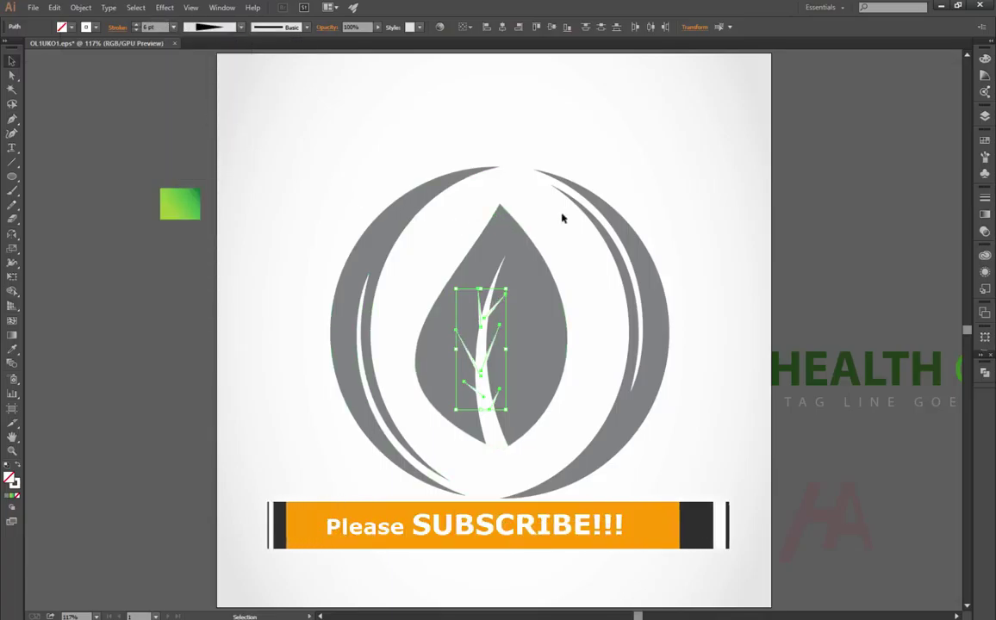
click(651, 176)
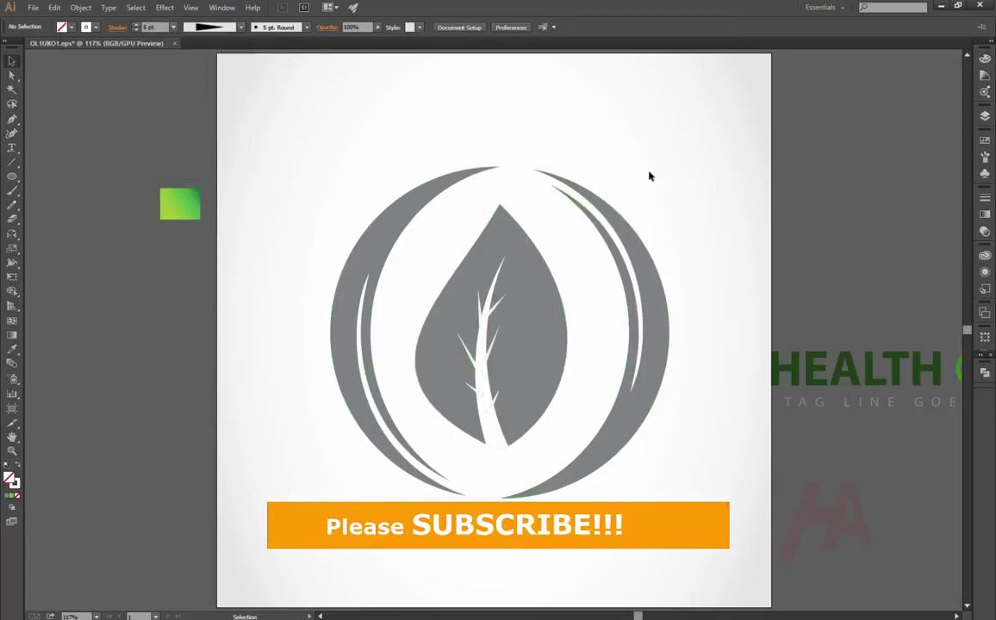
Ungroup the right crescent and fill it with the green gradient sampled by Eyedropper.
click(647, 295)
click(13, 350)
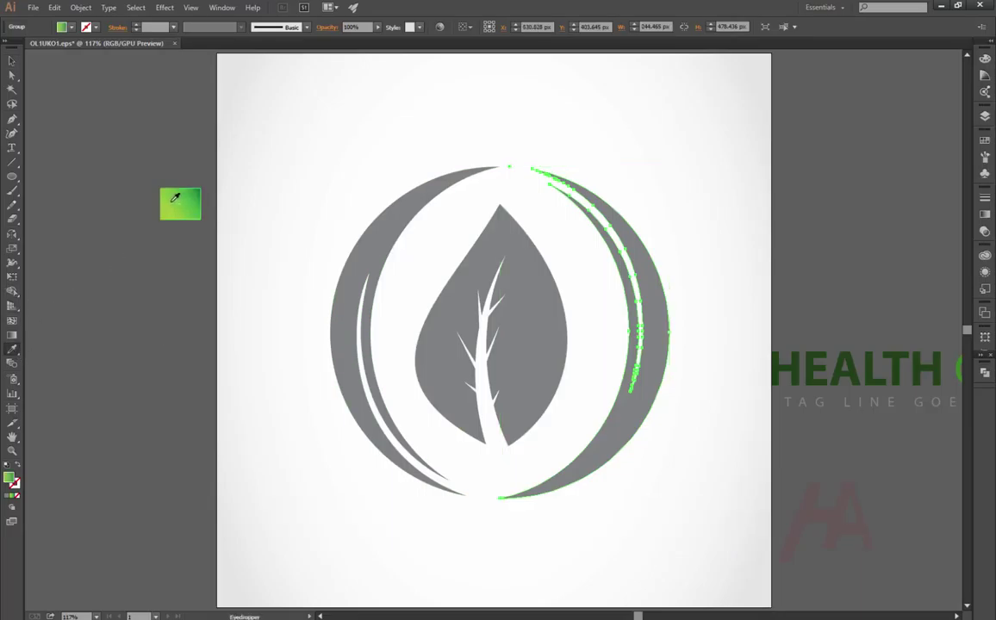
key(v)
click(684, 155)
right_click(641, 289)
click(674, 356)
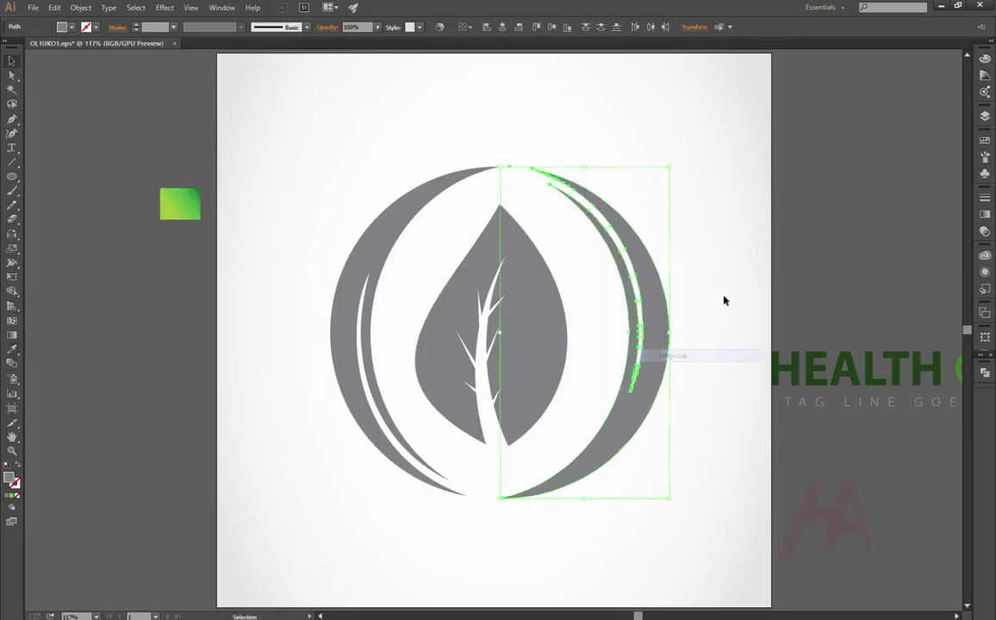
click(13, 349)
click(176, 203)
Ungroup the left crescent, give it the green gradient, and run it vertically.
key(v)
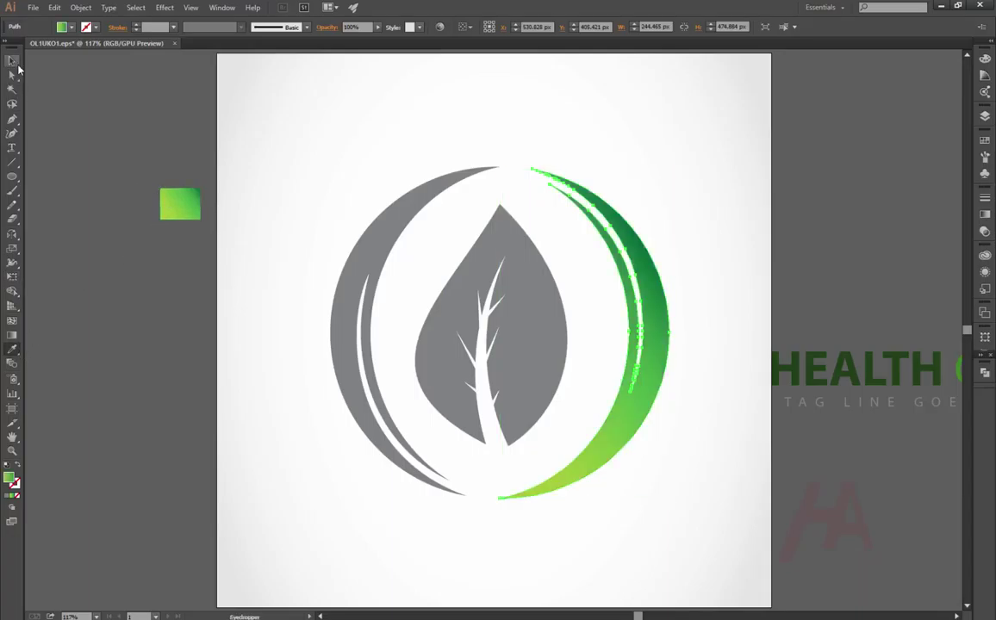
click(300, 151)
right_click(371, 238)
click(403, 306)
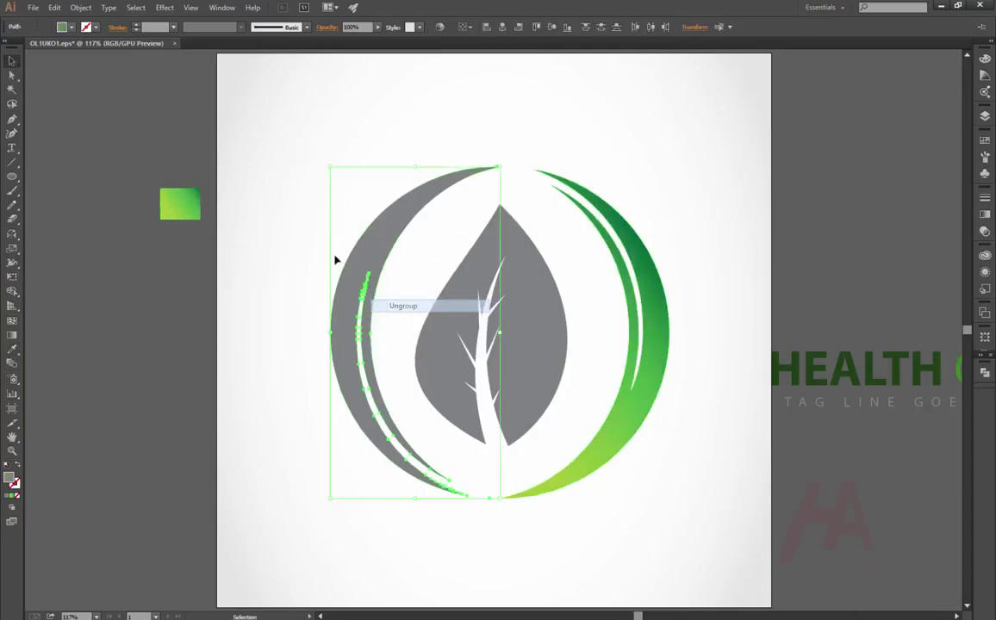
click(12, 350)
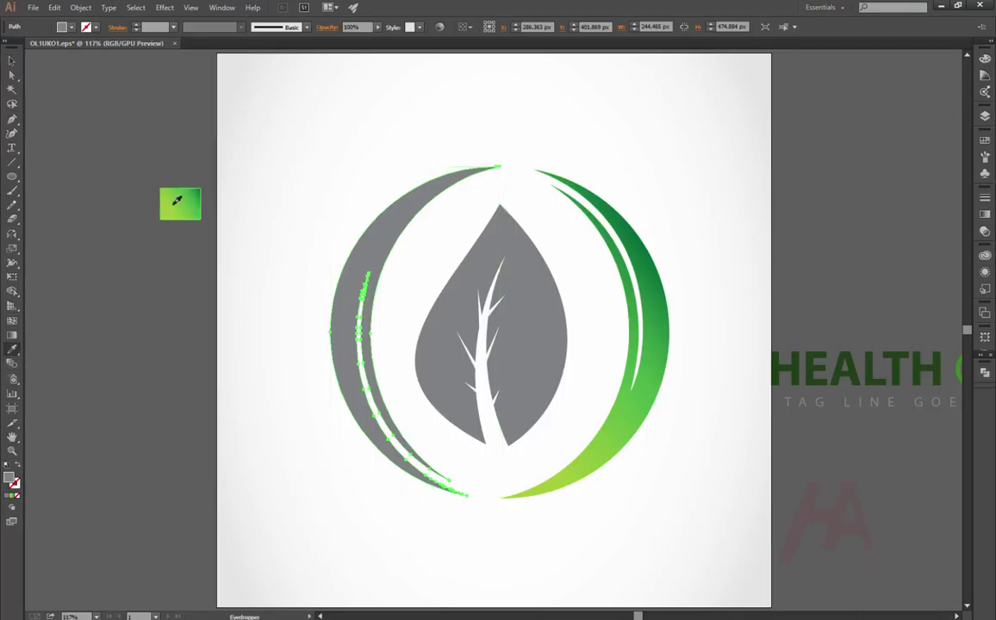
click(169, 200)
click(13, 334)
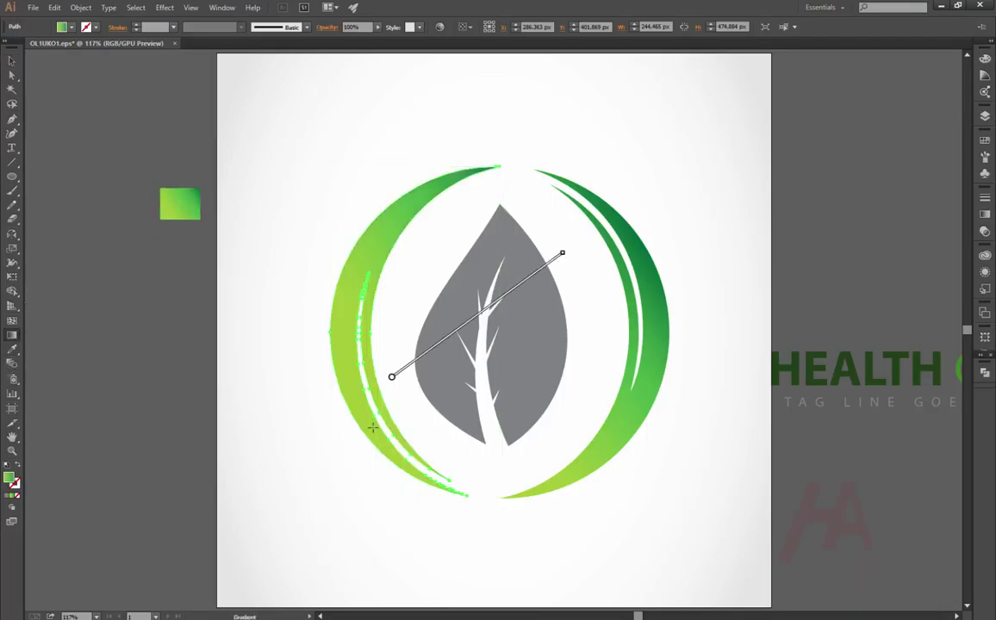
mouse_move(410, 497)
mouse_down()
mouse_move(417, 148)
mouse_move(400, 260)
mouse_move(402, 557)
mouse_up()
click(12, 60)
Fill the grey leaf with the green gradient running from tip to base.
click(606, 172)
click(520, 304)
click(12, 349)
click(164, 195)
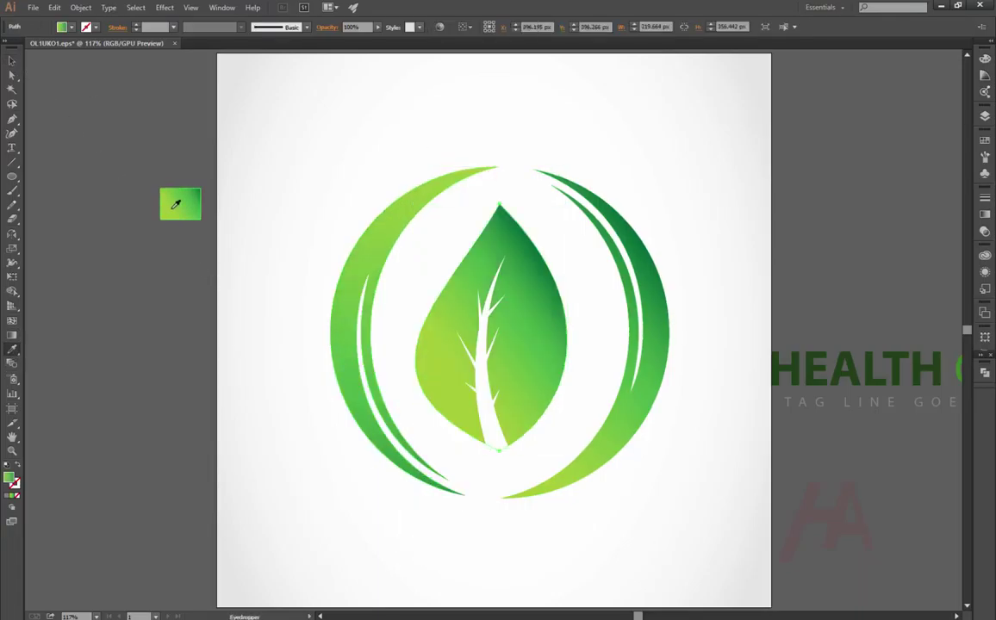
click(12, 334)
drag(526, 231, 461, 460)
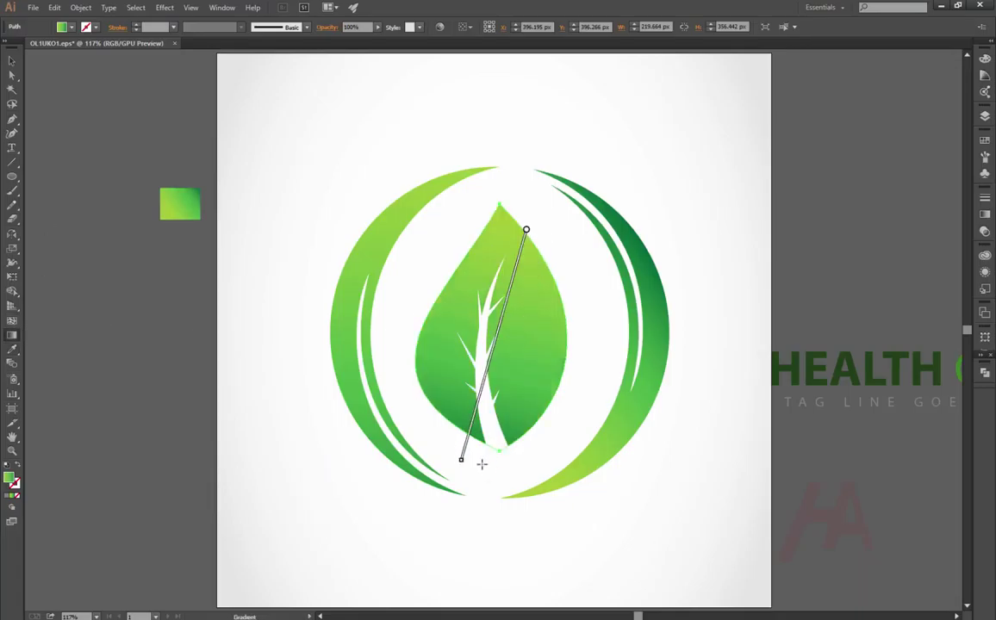
click(13, 61)
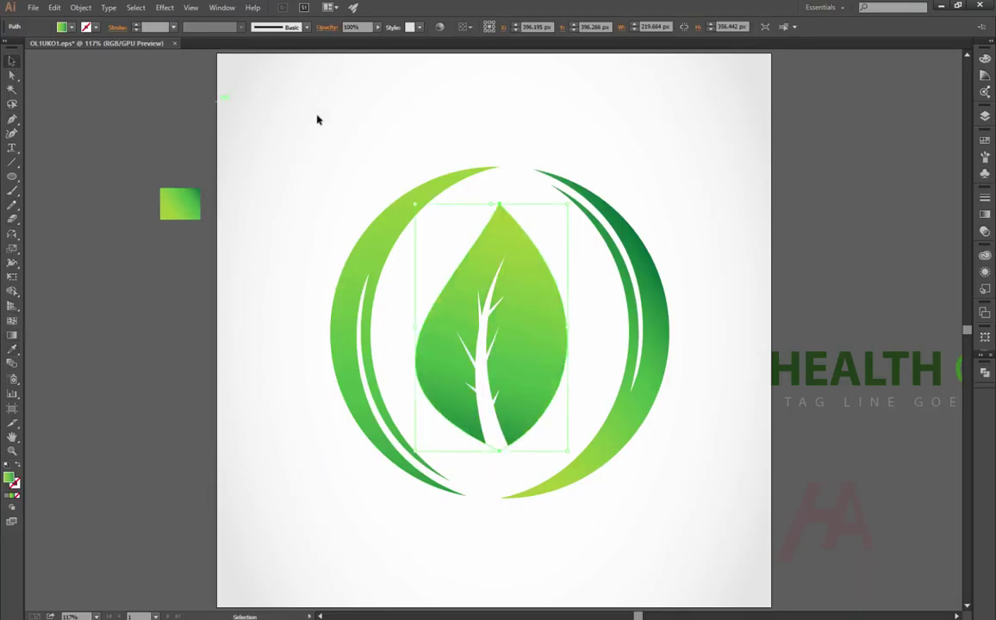
click(409, 127)
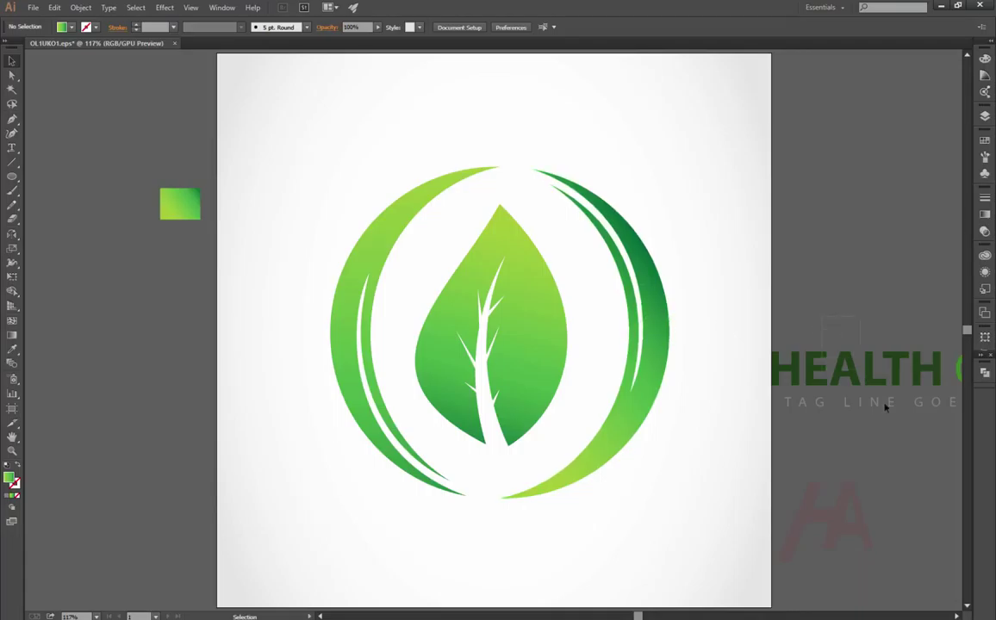
Place the HEALTH CARE text below the logo and move everything up about 80 px.
drag(885, 407, 461, 566)
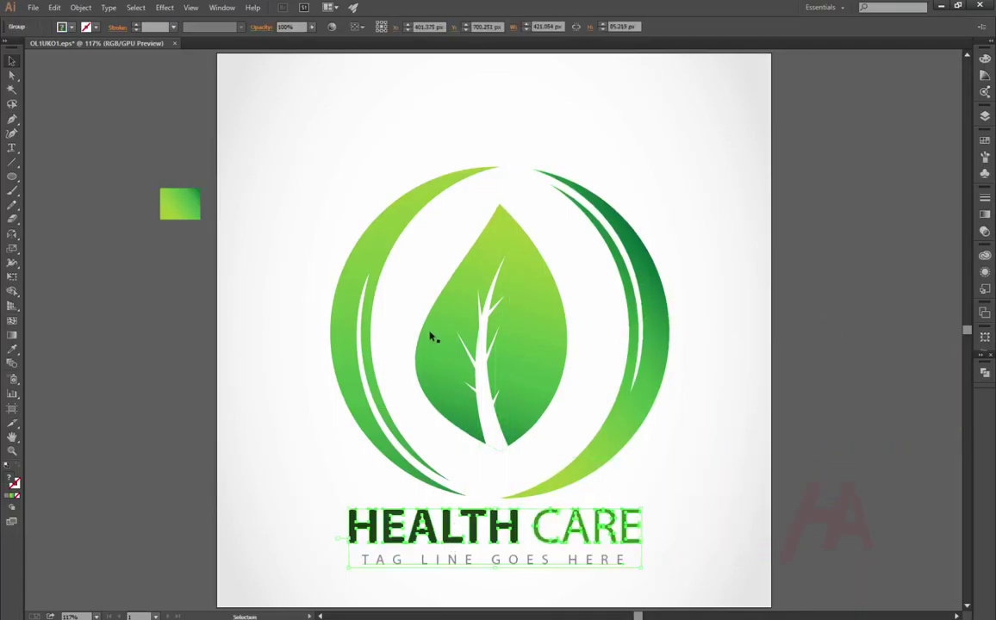
drag(283, 173, 678, 600)
drag(615, 454, 622, 386)
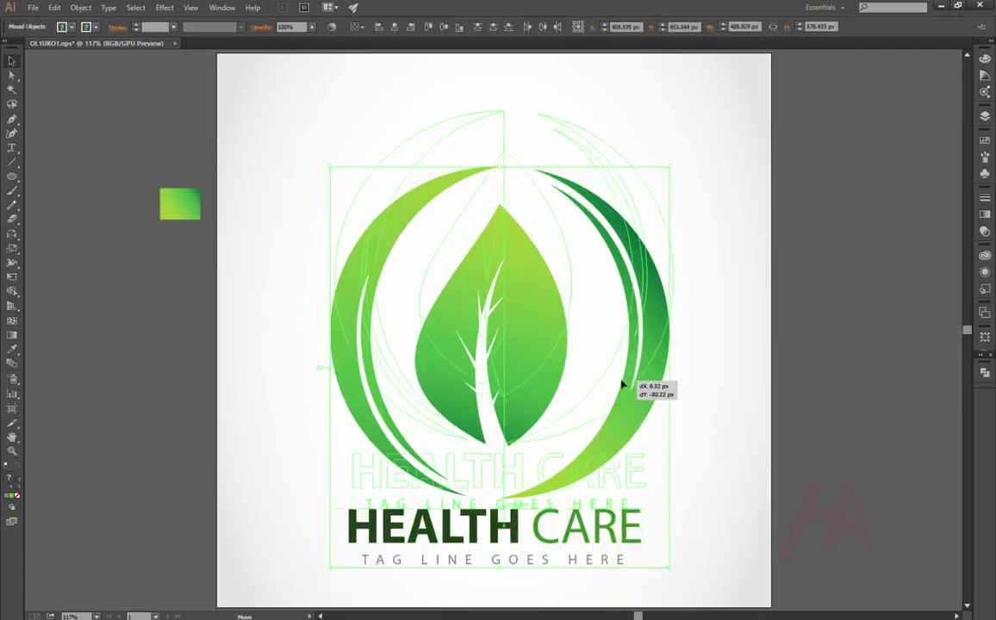
click(706, 406)
Shrink the ring-and-leaf emblem around its centre and tilt it slightly.
drag(280, 108, 680, 414)
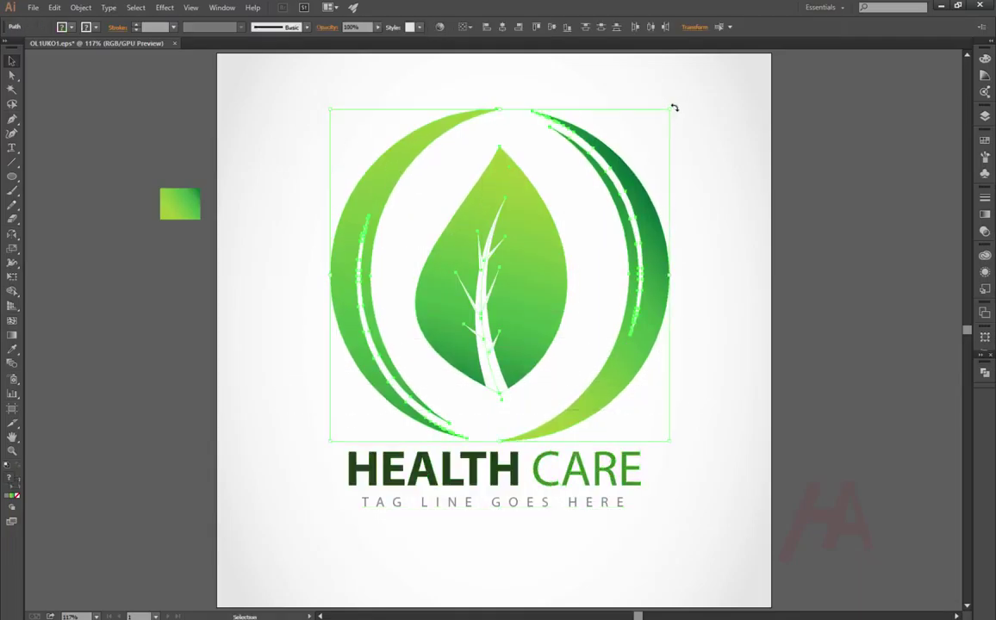
mouse_move(670, 108)
mouse_down()
mouse_move(637, 143)
mouse_move(675, 184)
mouse_up()
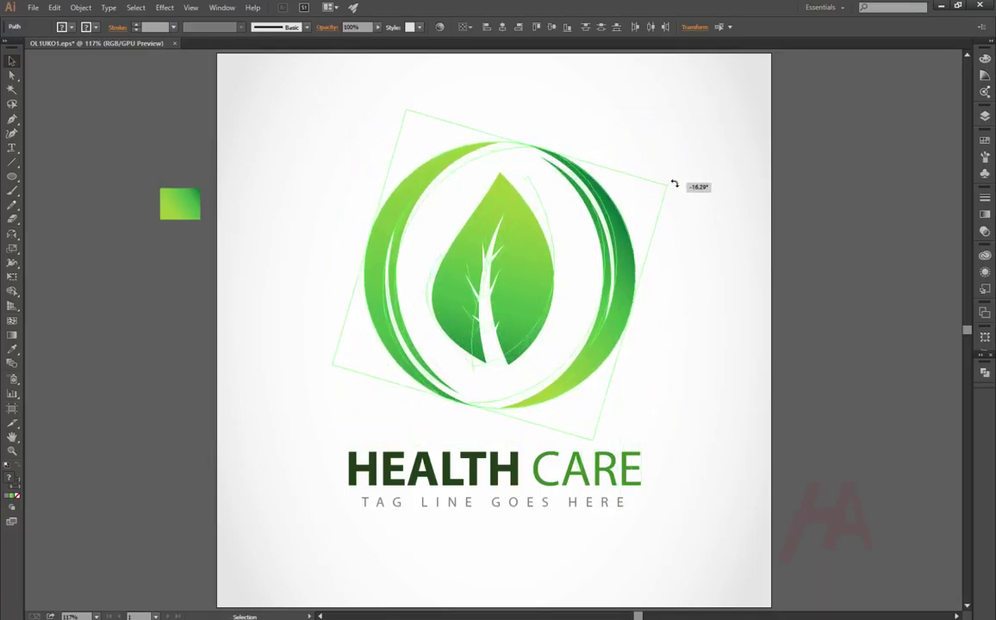
drag(675, 185, 678, 191)
key(ctrl+z)
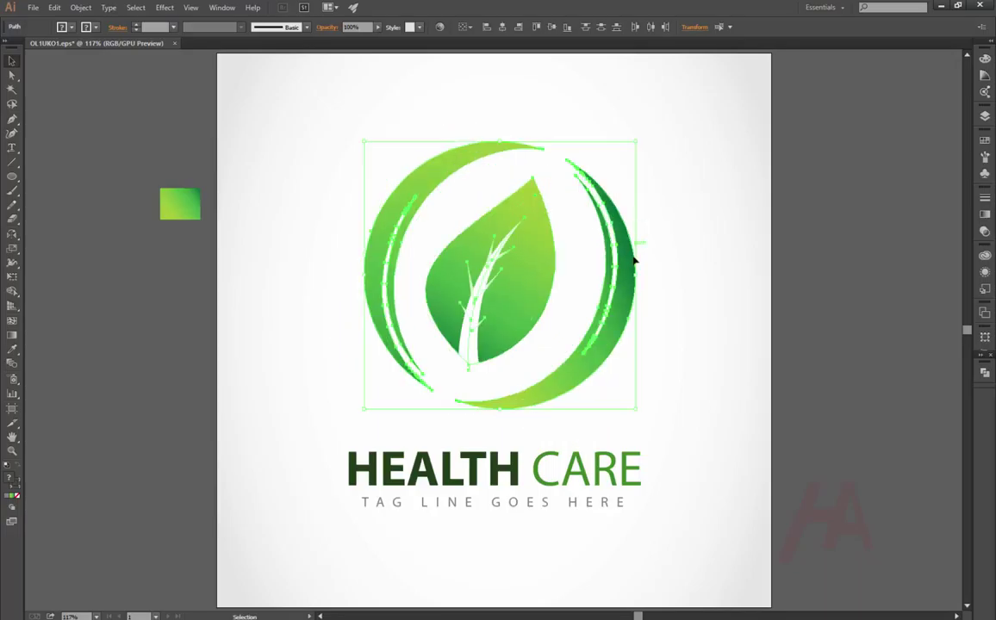
Move the HEALTH CARE text up closer beneath the logo, nudged slightly right.
drag(688, 434, 327, 527)
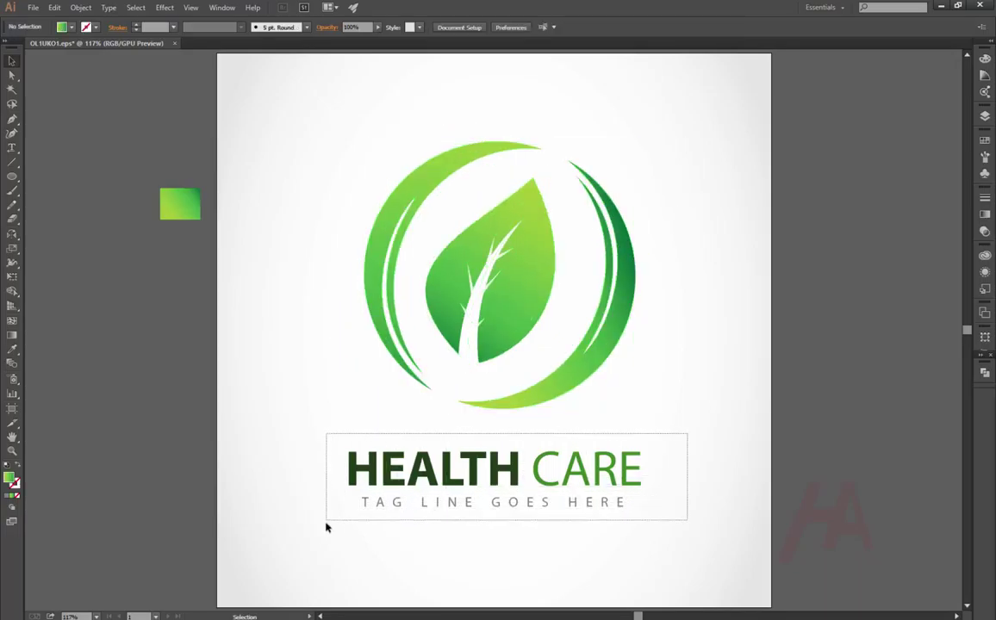
drag(496, 472, 491, 449)
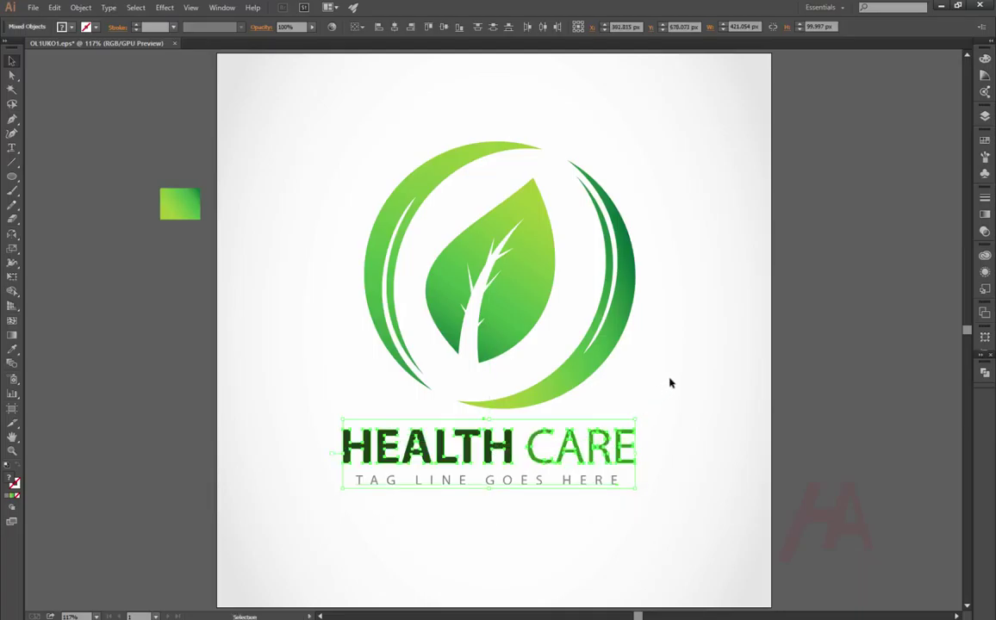
key(Right)
key(Right)
key(Right)
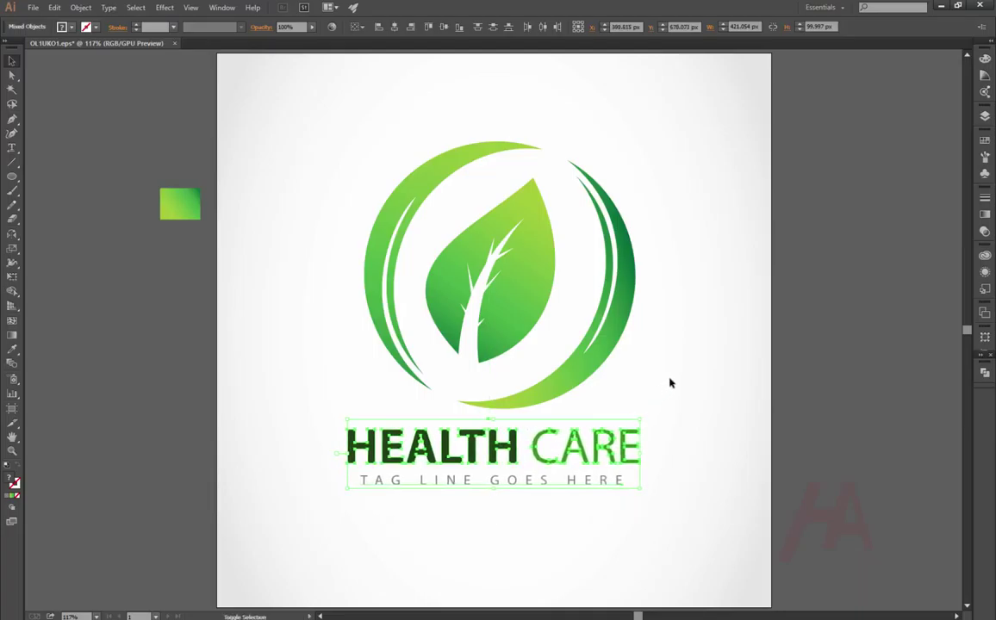